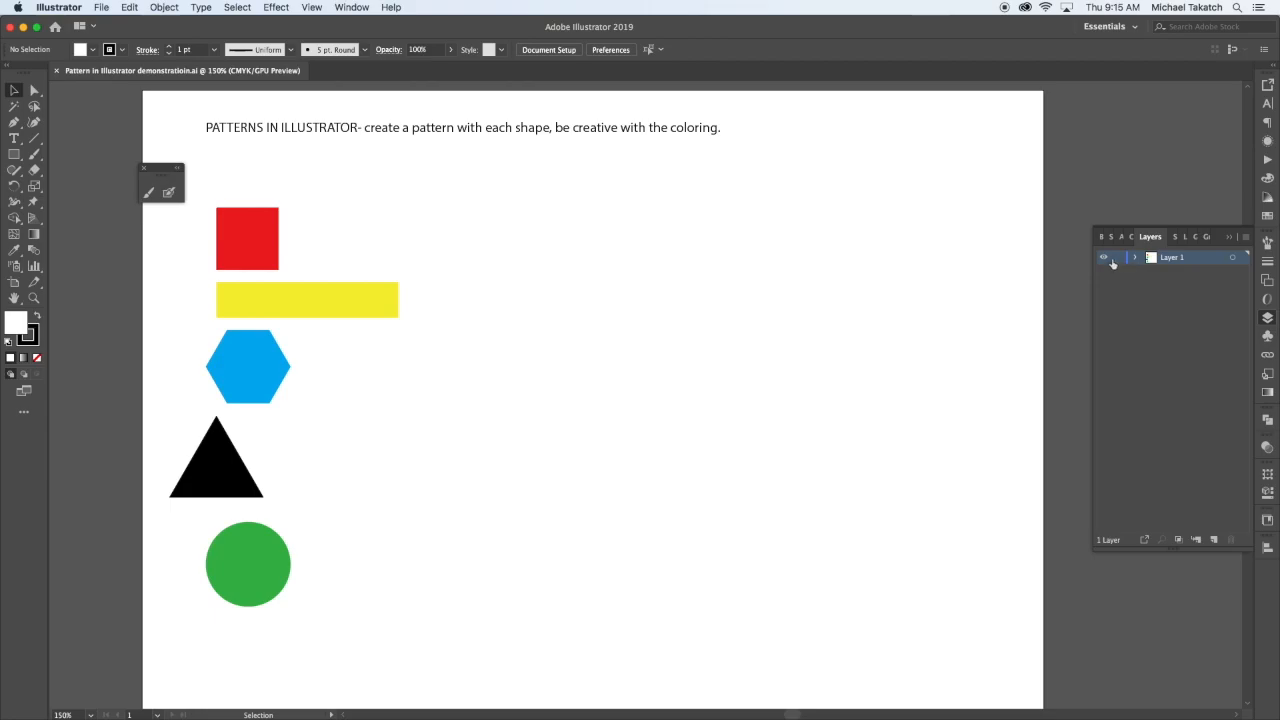
click(267, 243)
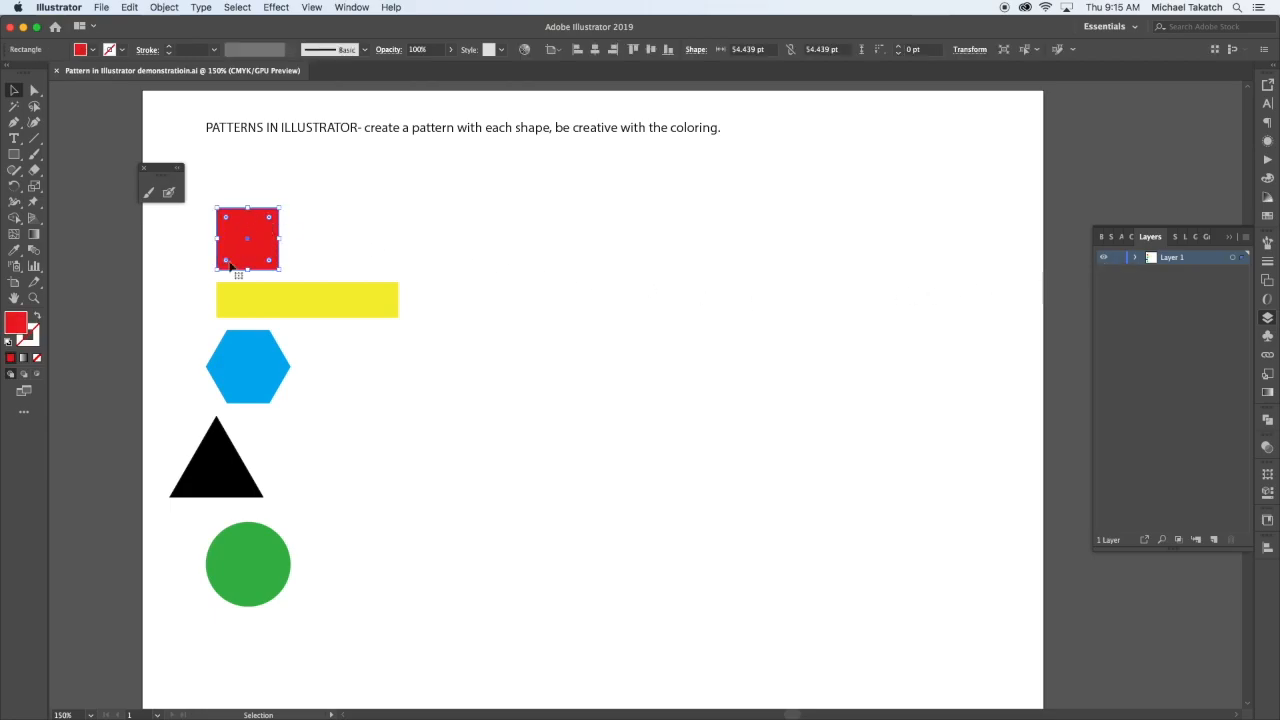
drag(268, 242, 474, 237)
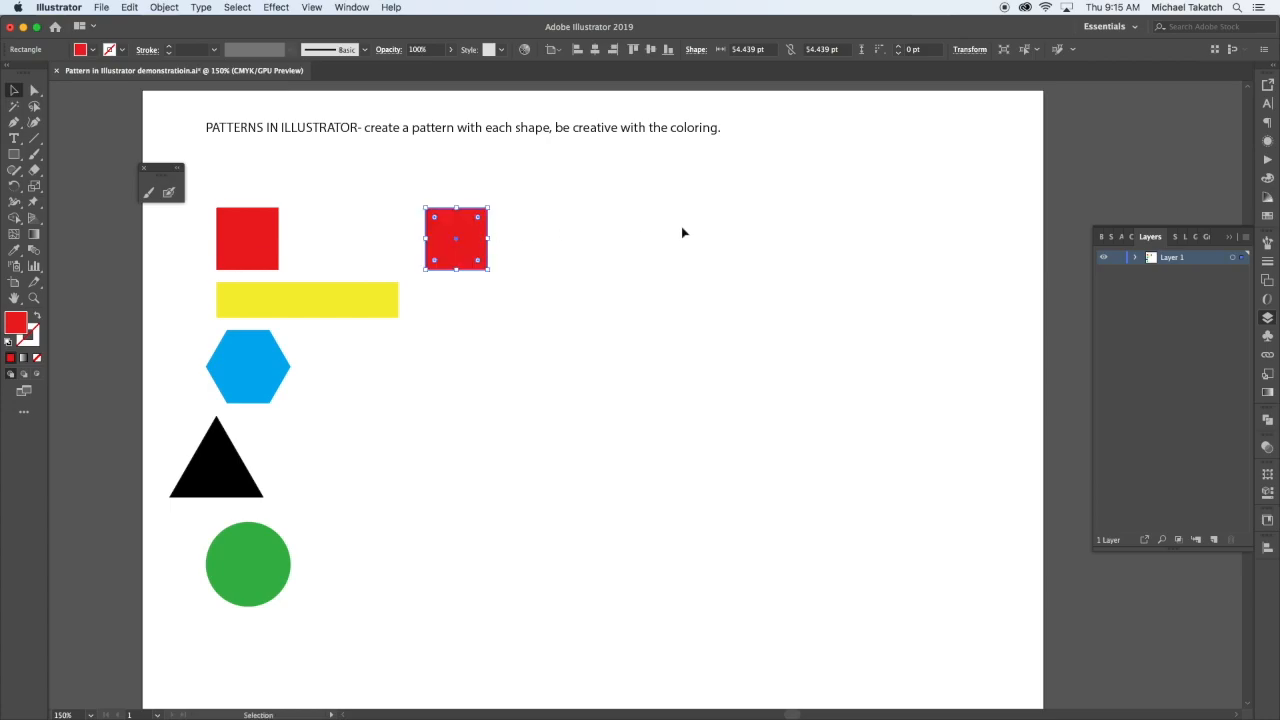
key(super+z)
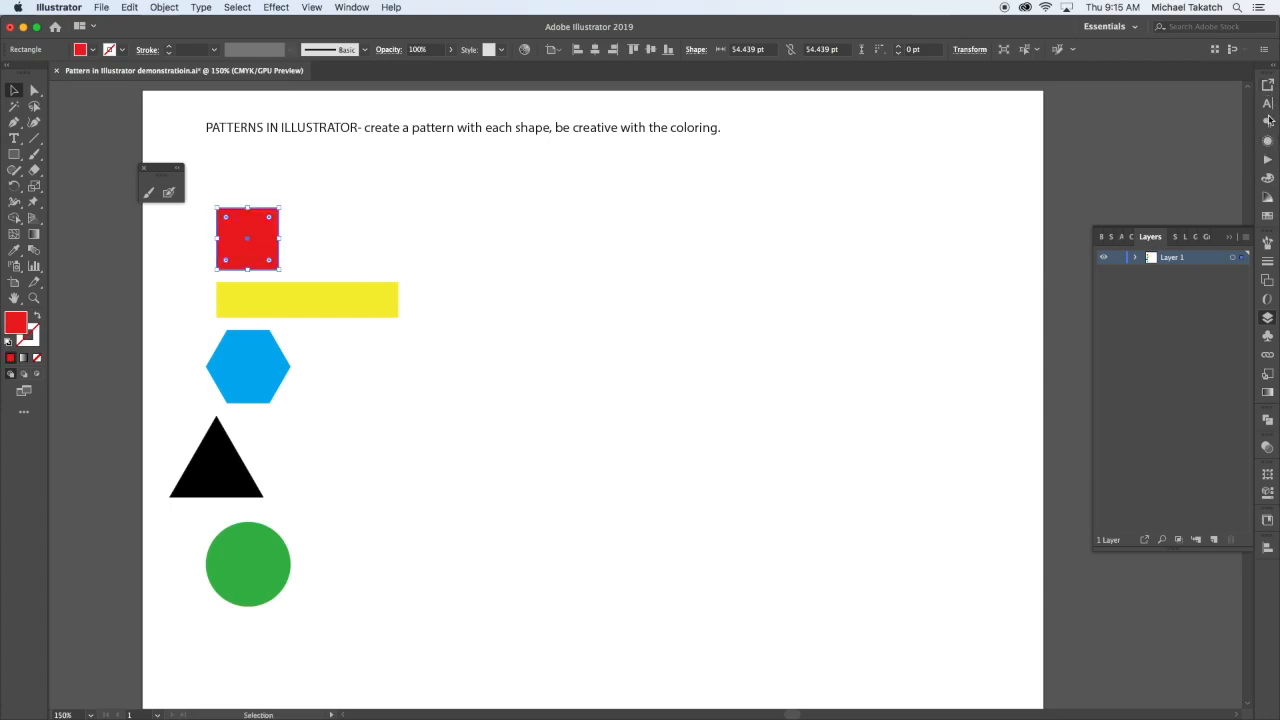
Create a pattern swatch from the red square and open it for pattern editing
click(1266, 214)
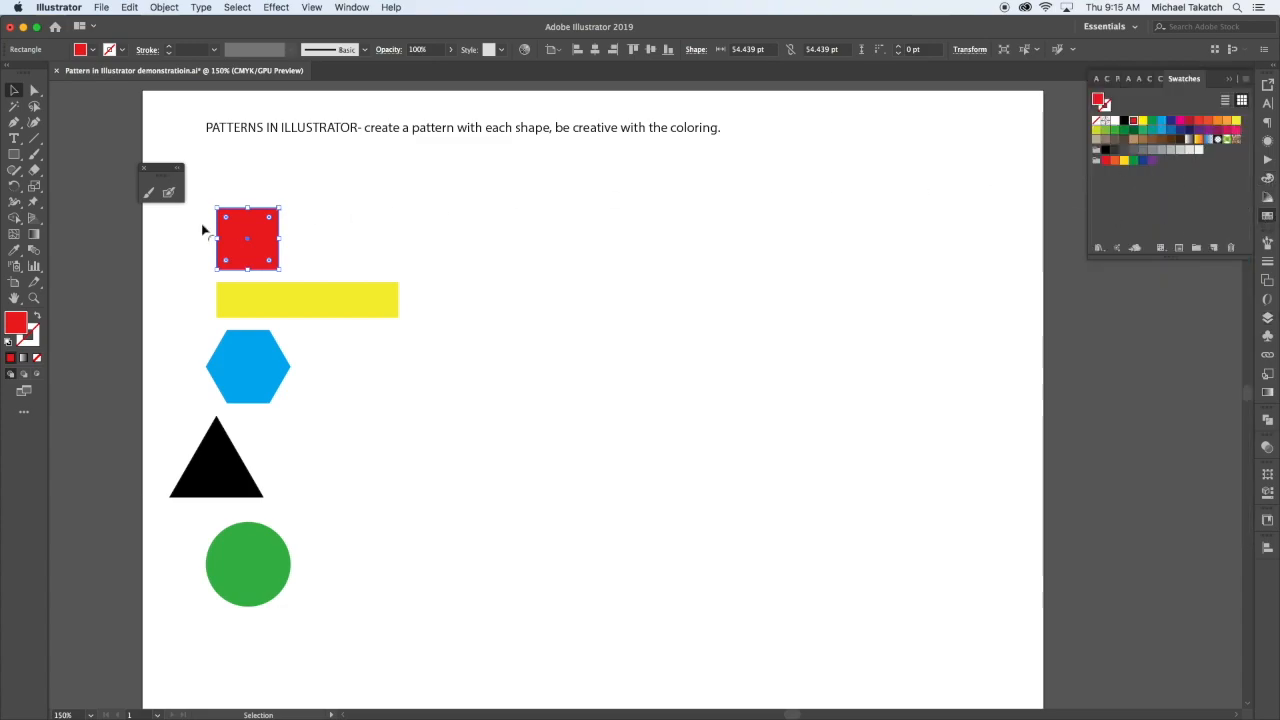
drag(240, 228, 1137, 197)
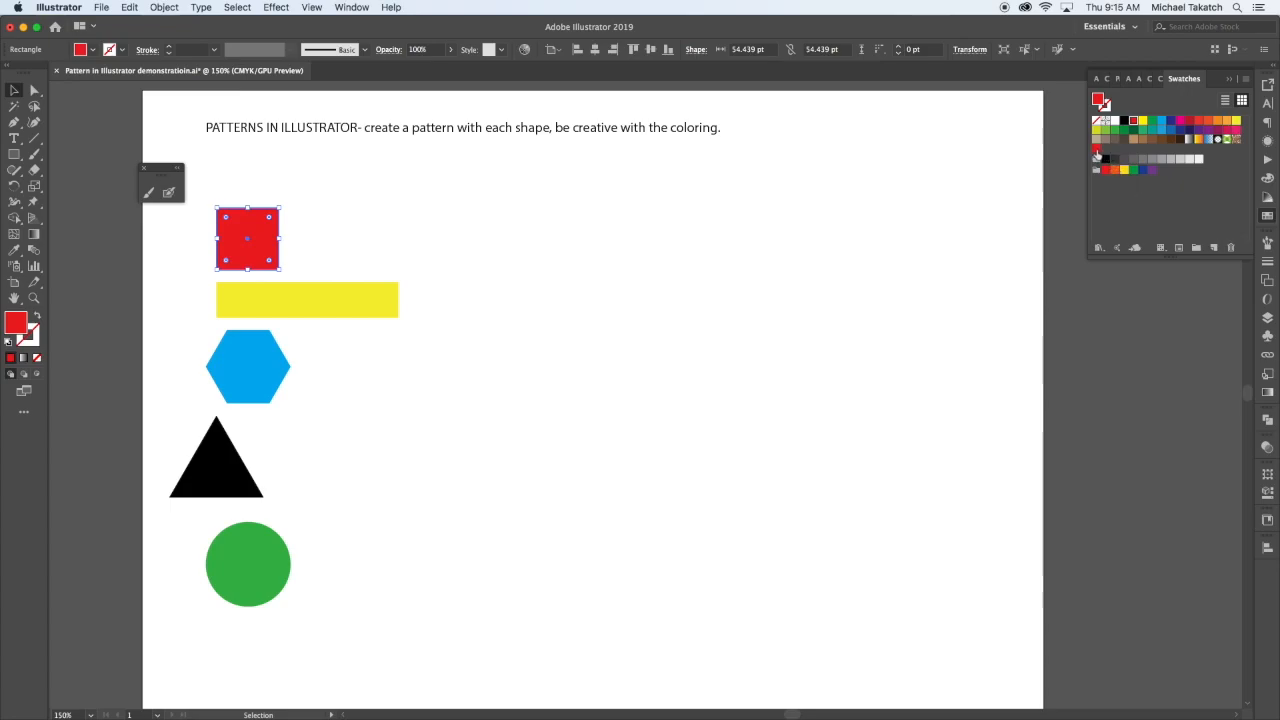
double_click(1096, 152)
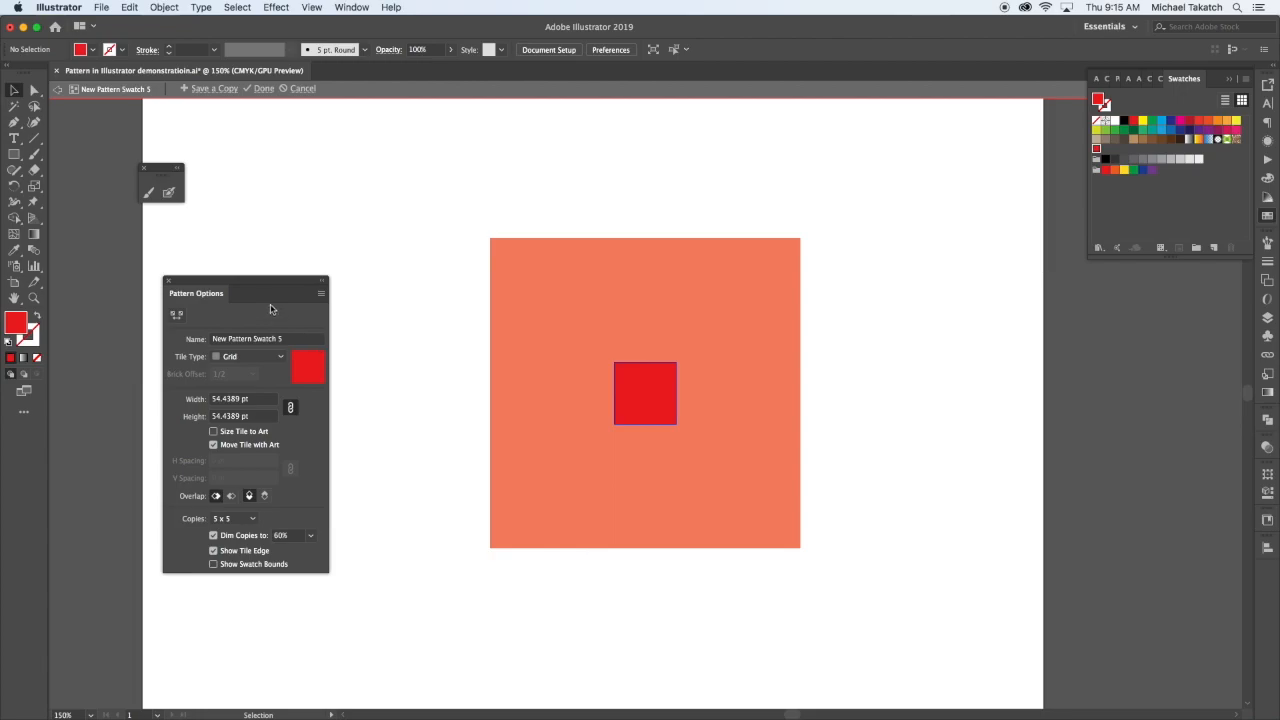
drag(272, 286, 412, 267)
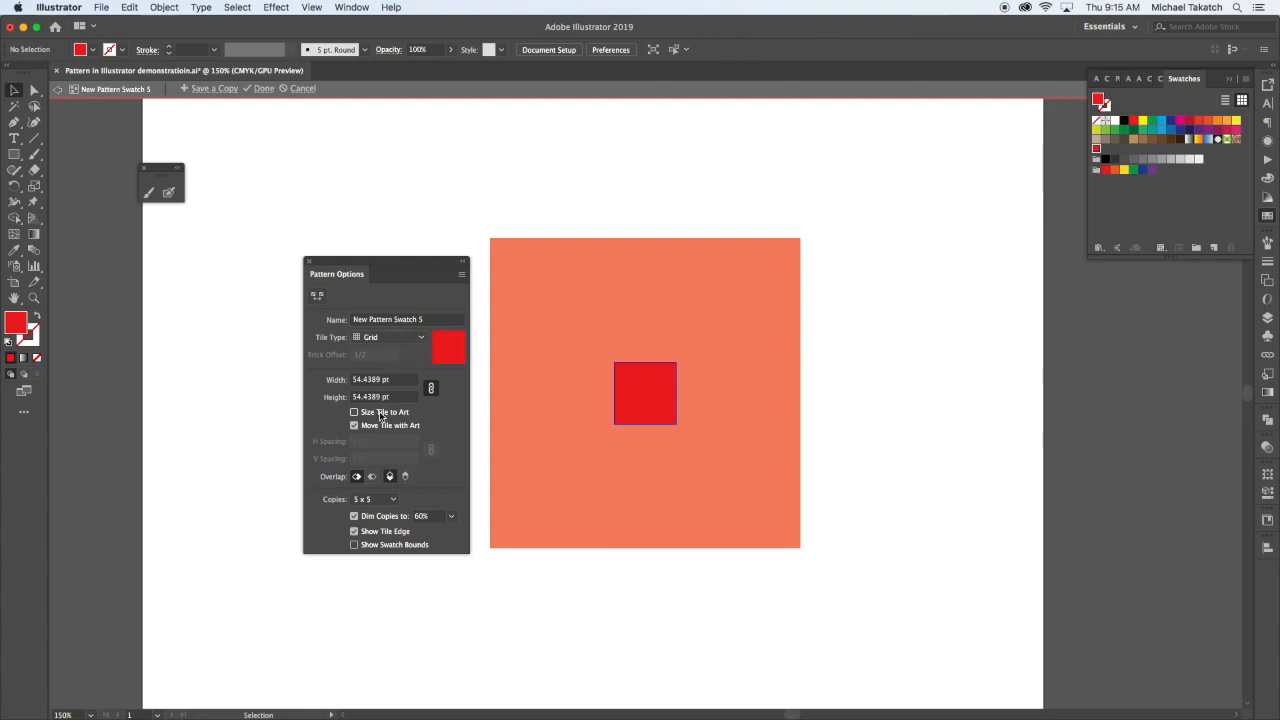
Size the red pattern's tile to the art with 6 pt horizontal and vertical spacing, and finish editing the pattern
click(354, 412)
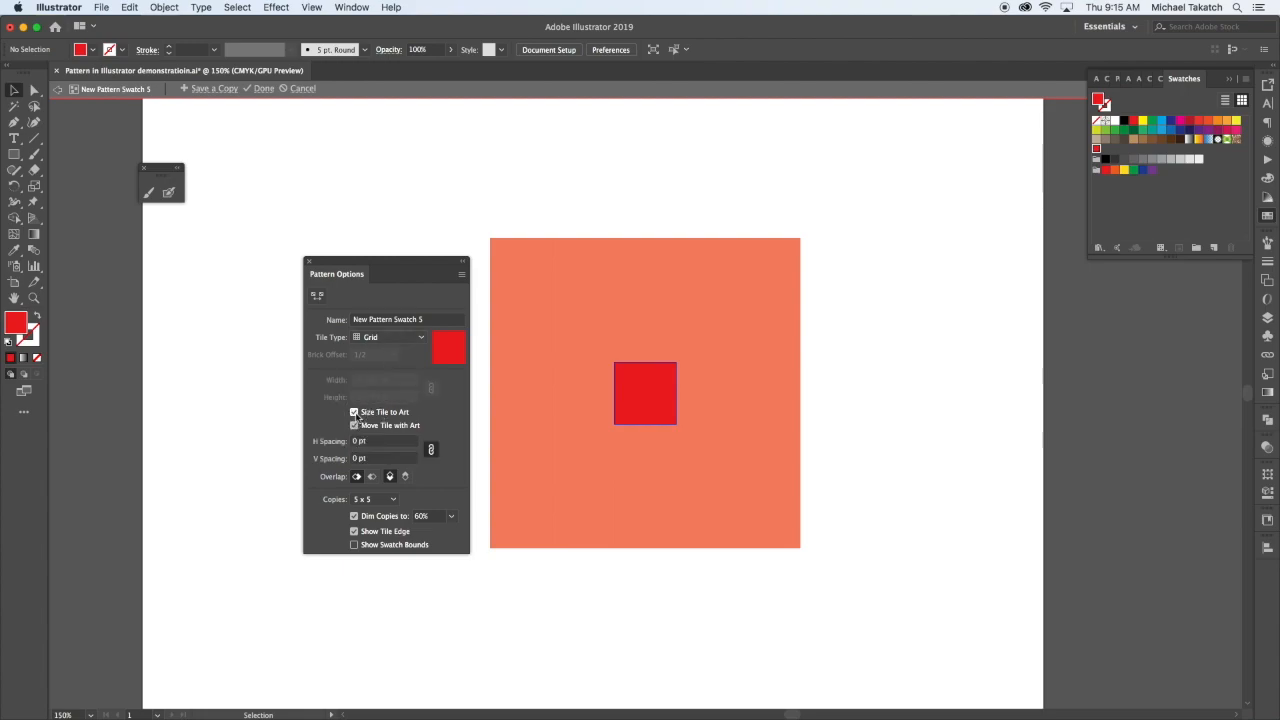
click(430, 450)
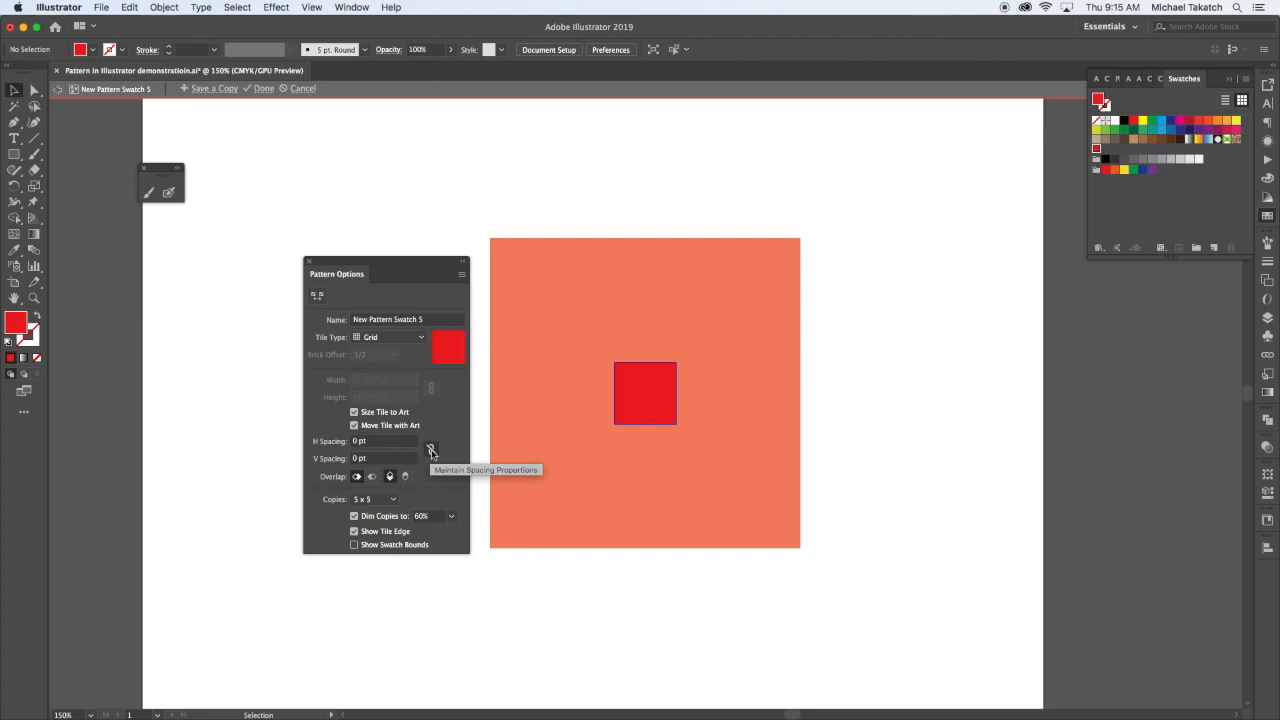
click(374, 442)
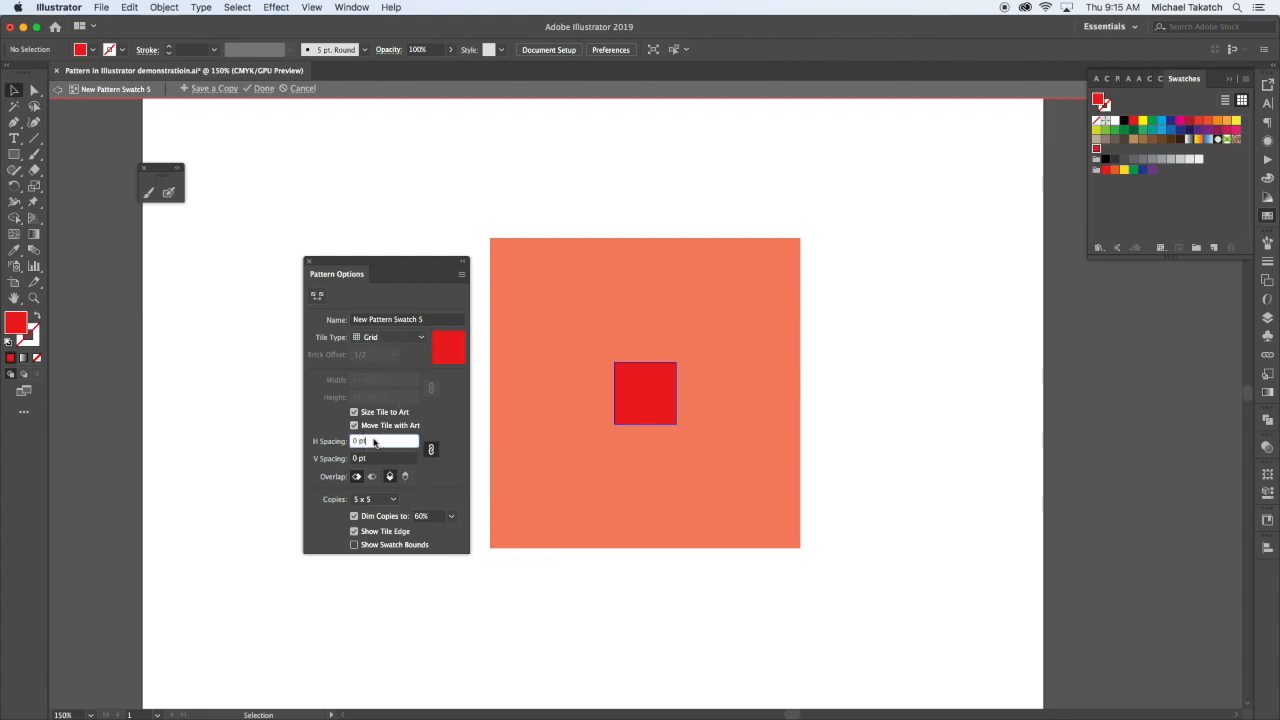
text(5)
key(Return)
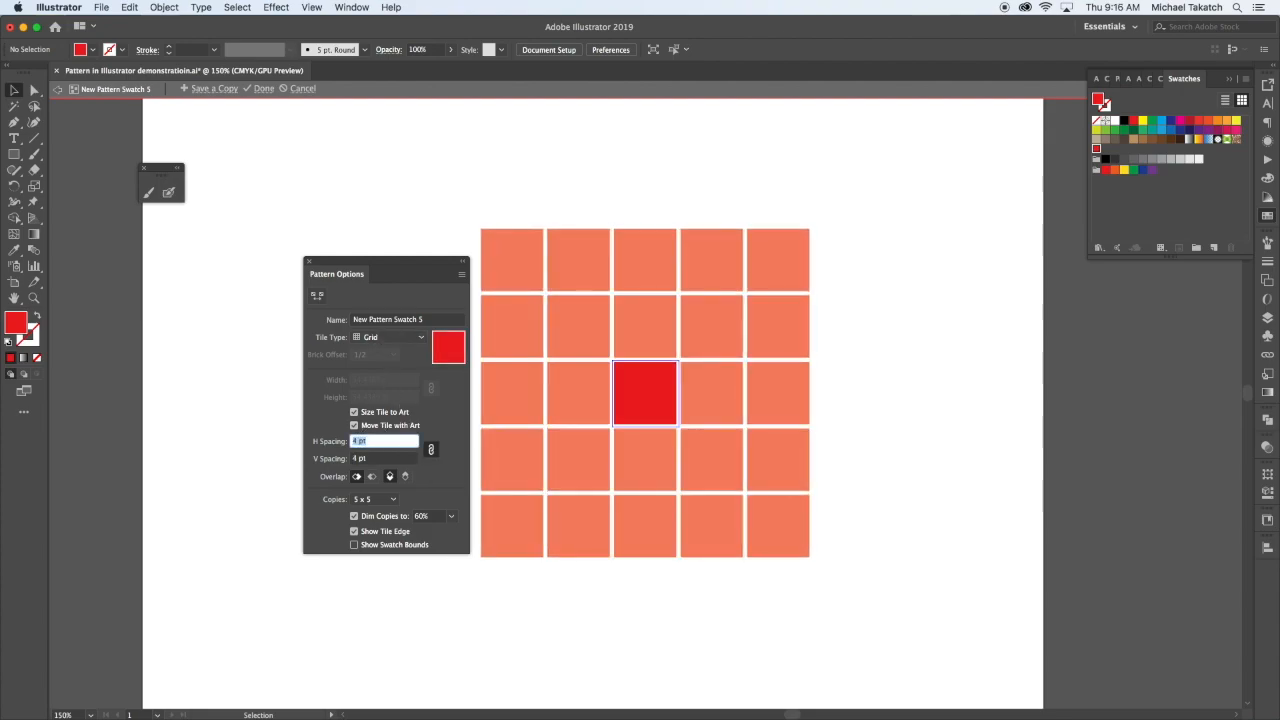
key(Up)
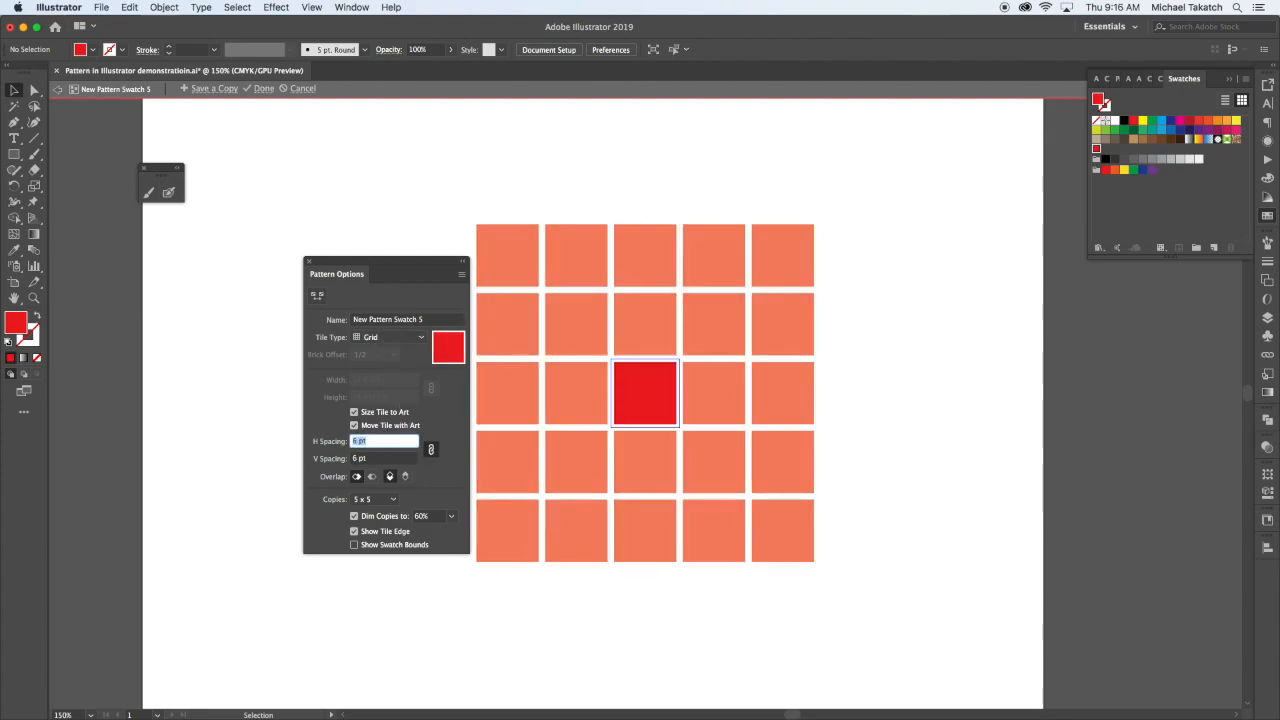
click(58, 89)
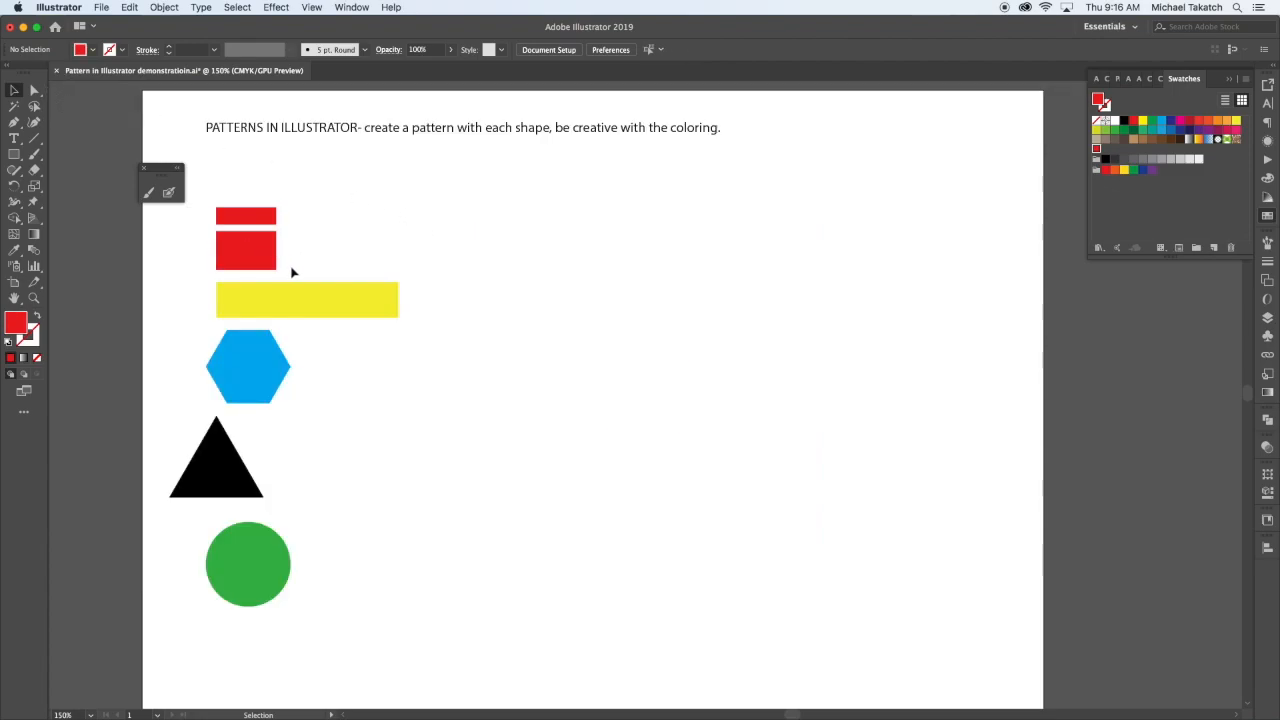
Draw a square about 253 pt wide on the right side of the artboard, filled with the red square pattern
click(14, 154)
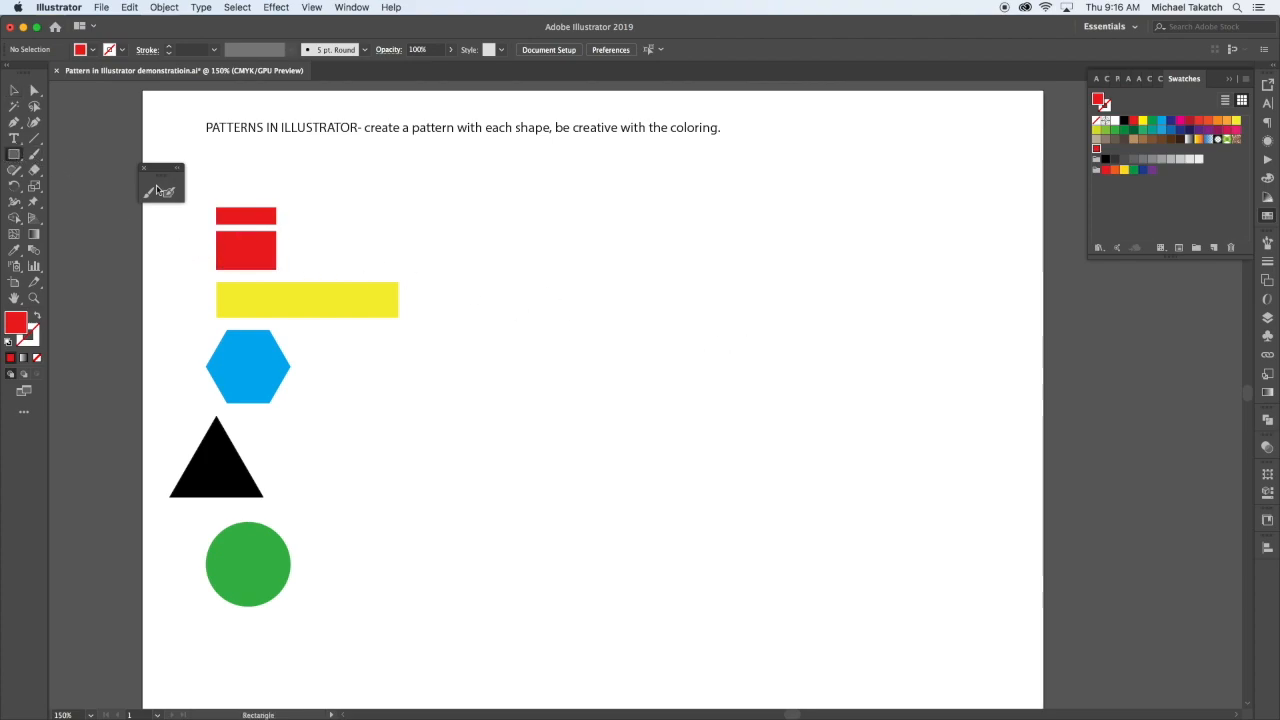
drag(684, 172, 972, 435)
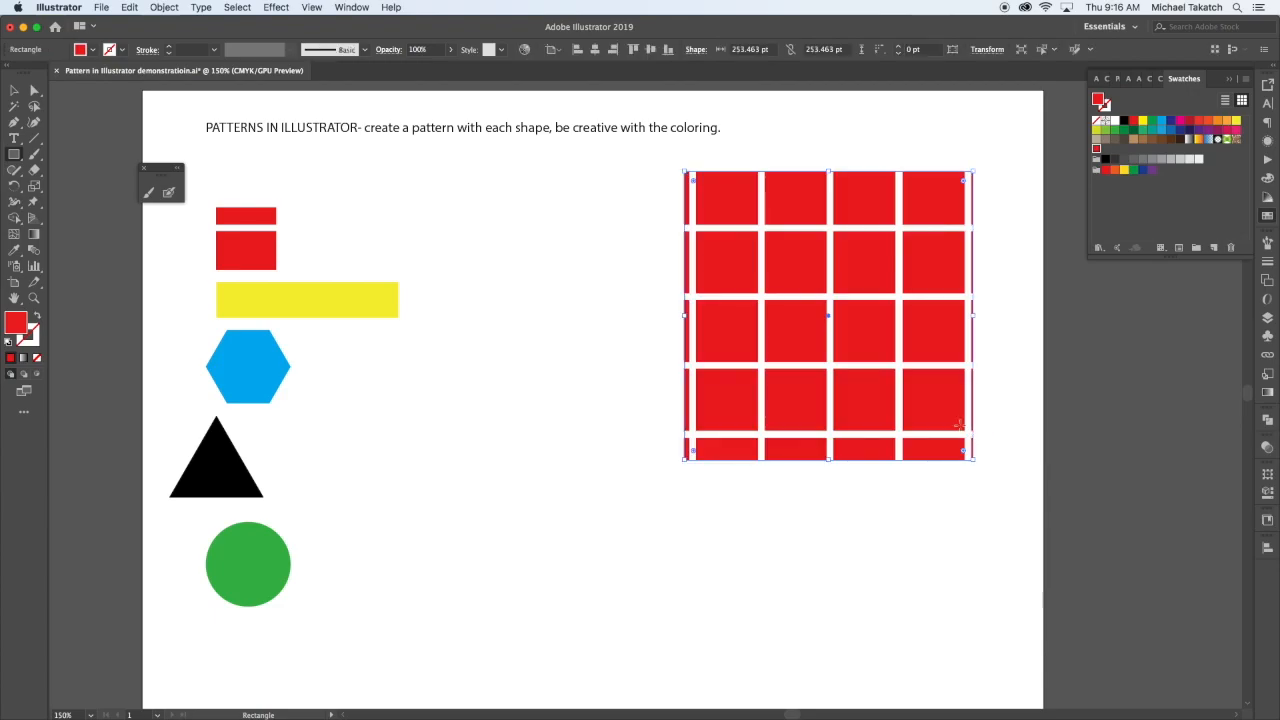
click(14, 90)
click(236, 233)
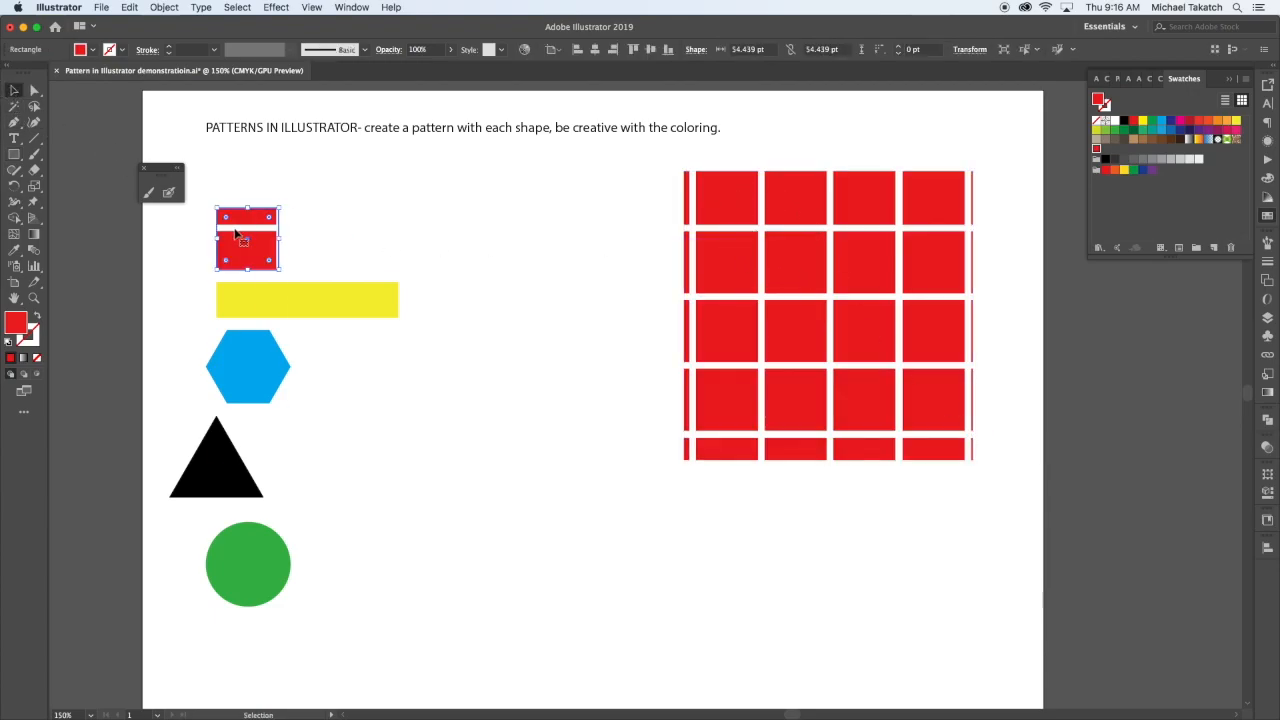
Make a pattern swatch from a duplicate of the yellow rectangle and open it for pattern editing
click(277, 300)
drag(295, 306, 1137, 212)
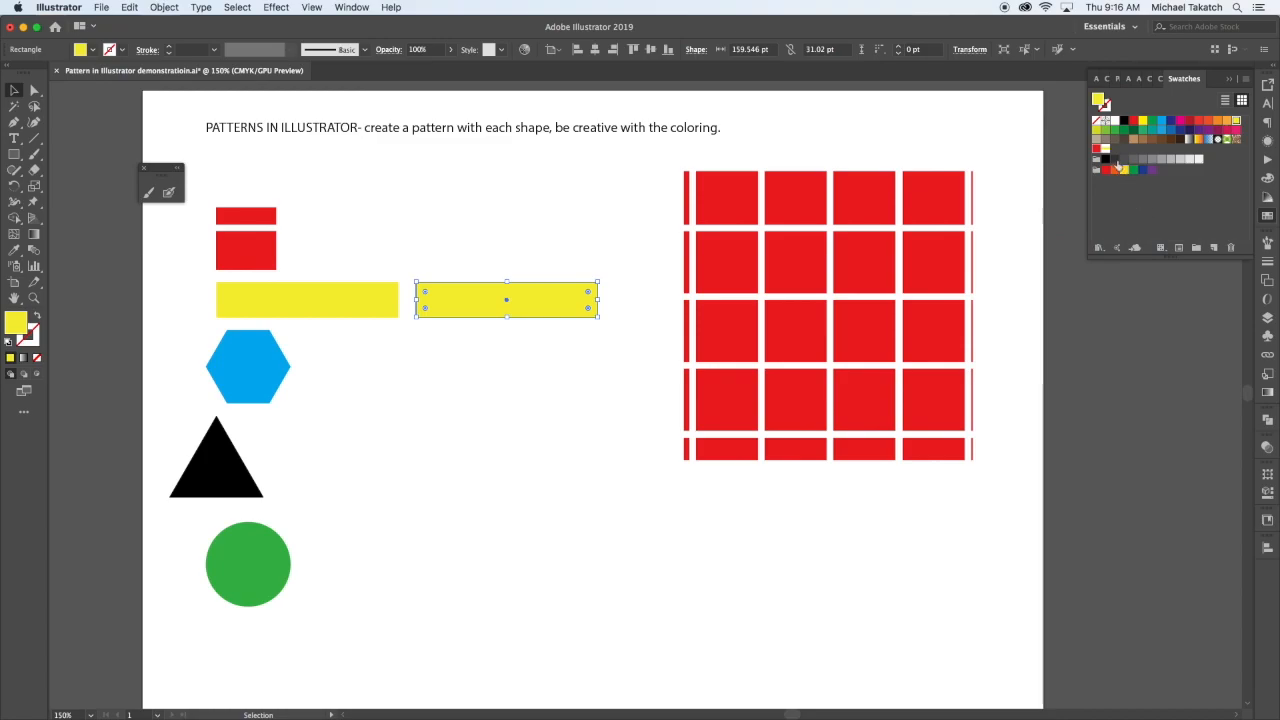
double_click(1105, 153)
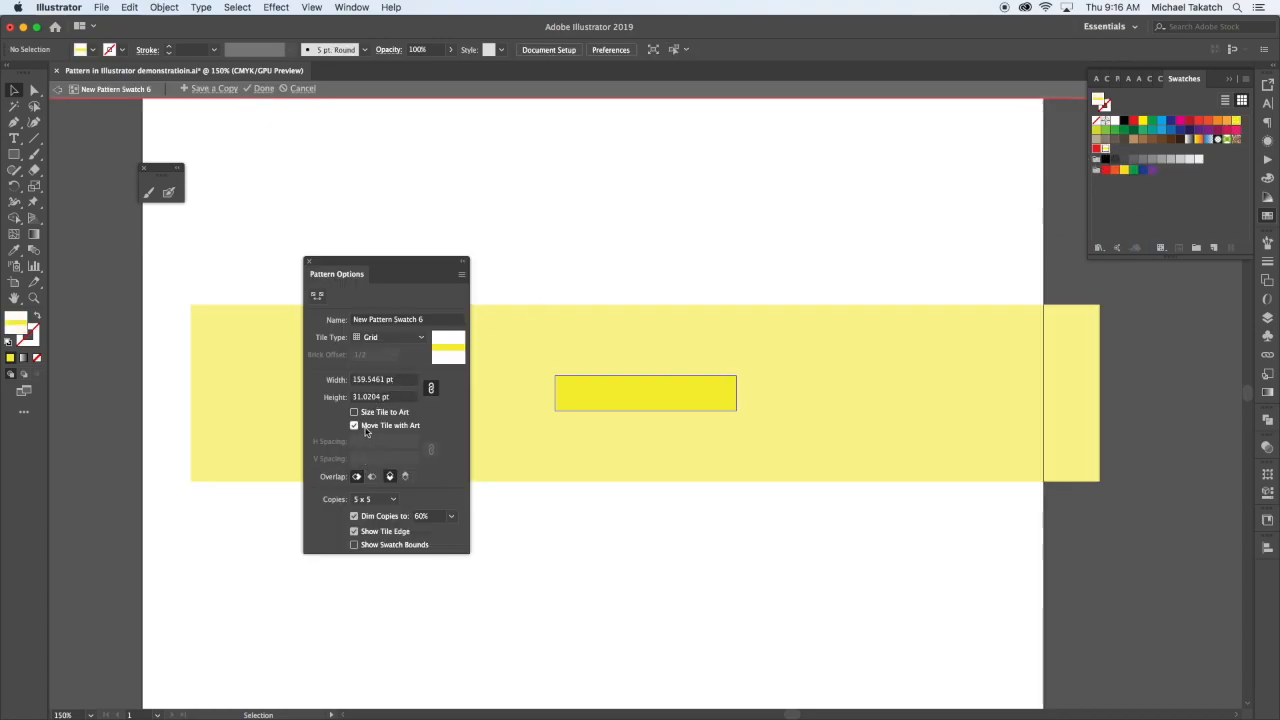
Size the yellow pattern's tile to the art with 4 pt horizontal and vertical spacing, in a Brick by Row layout
click(353, 412)
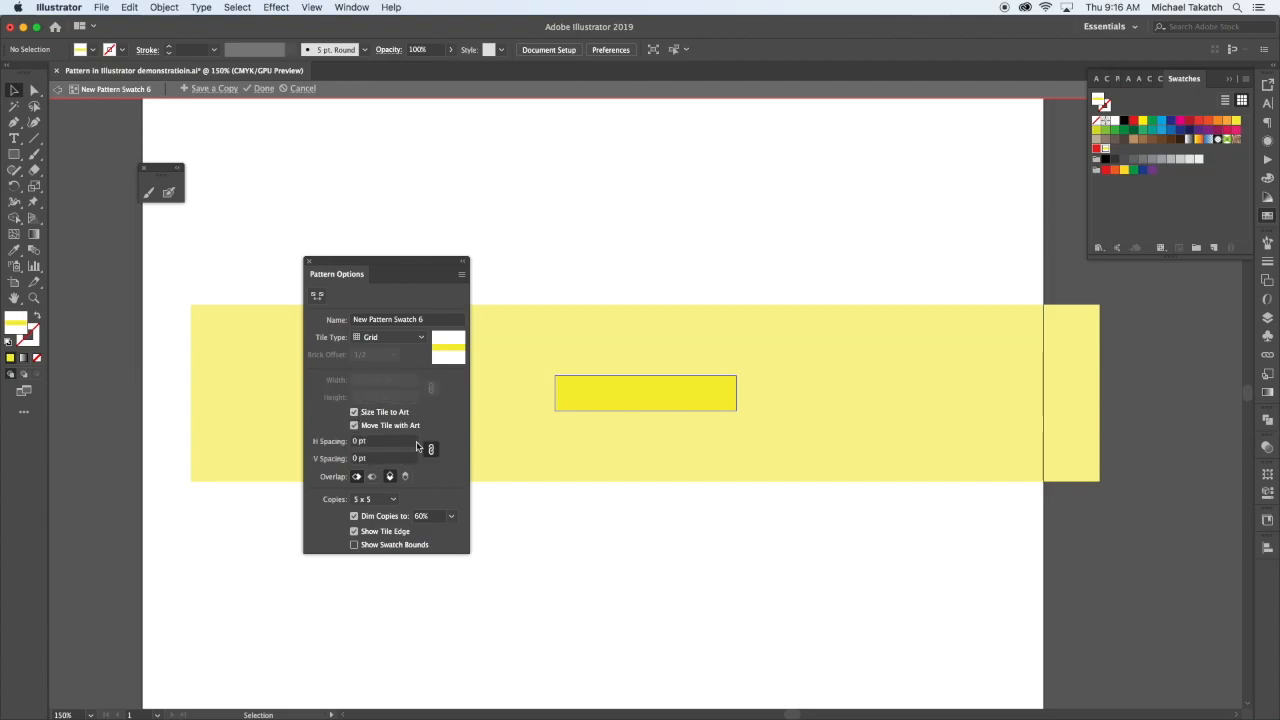
click(382, 442)
key(Up)
key(Up)
key(Up)
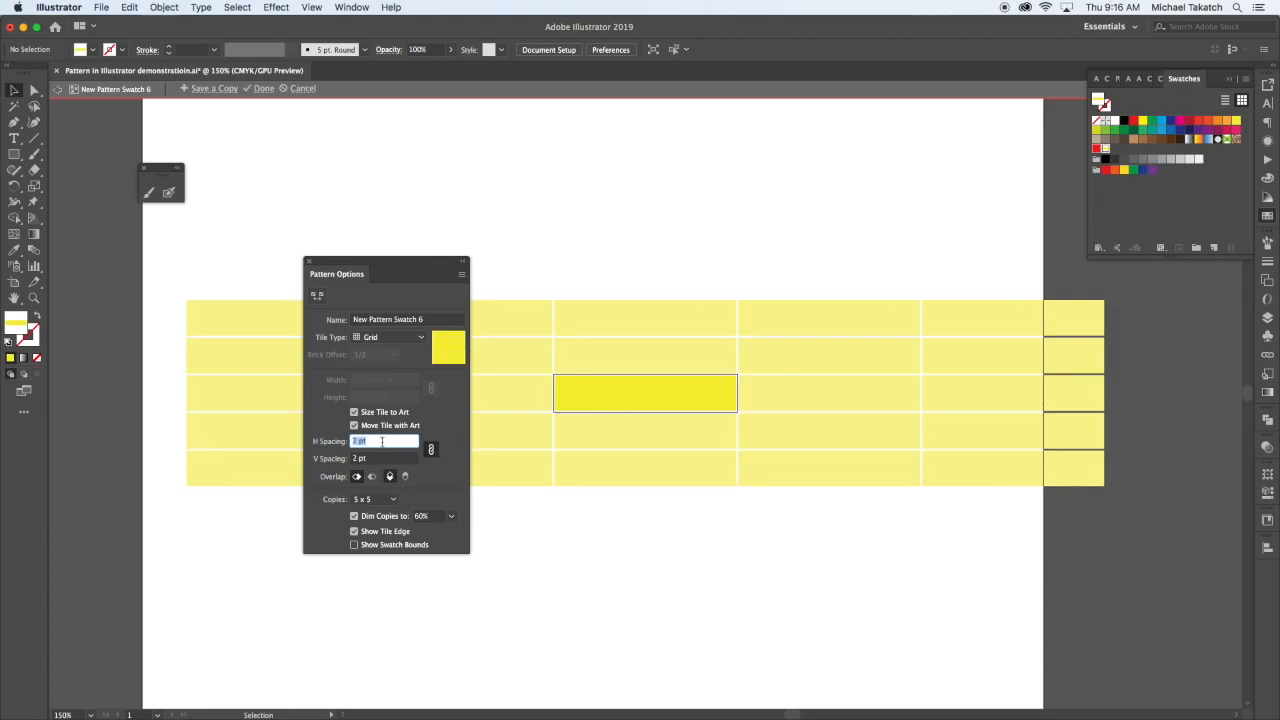
key(Up)
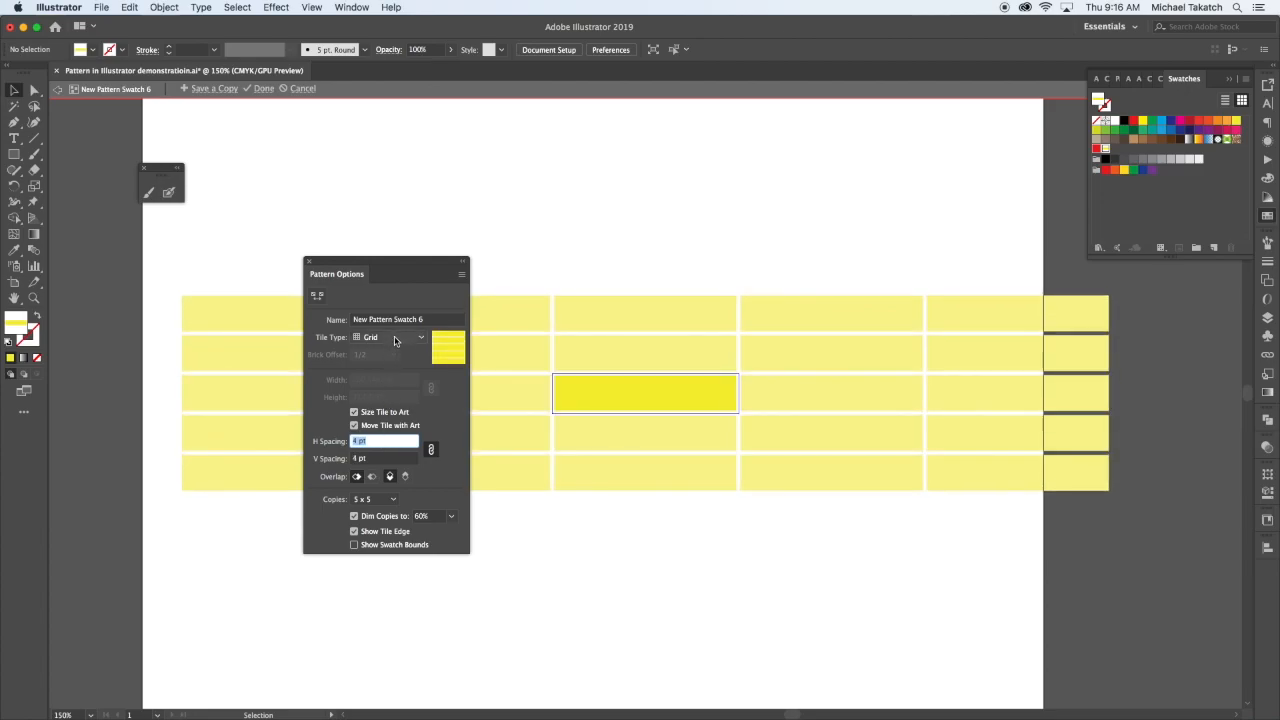
click(394, 340)
click(392, 366)
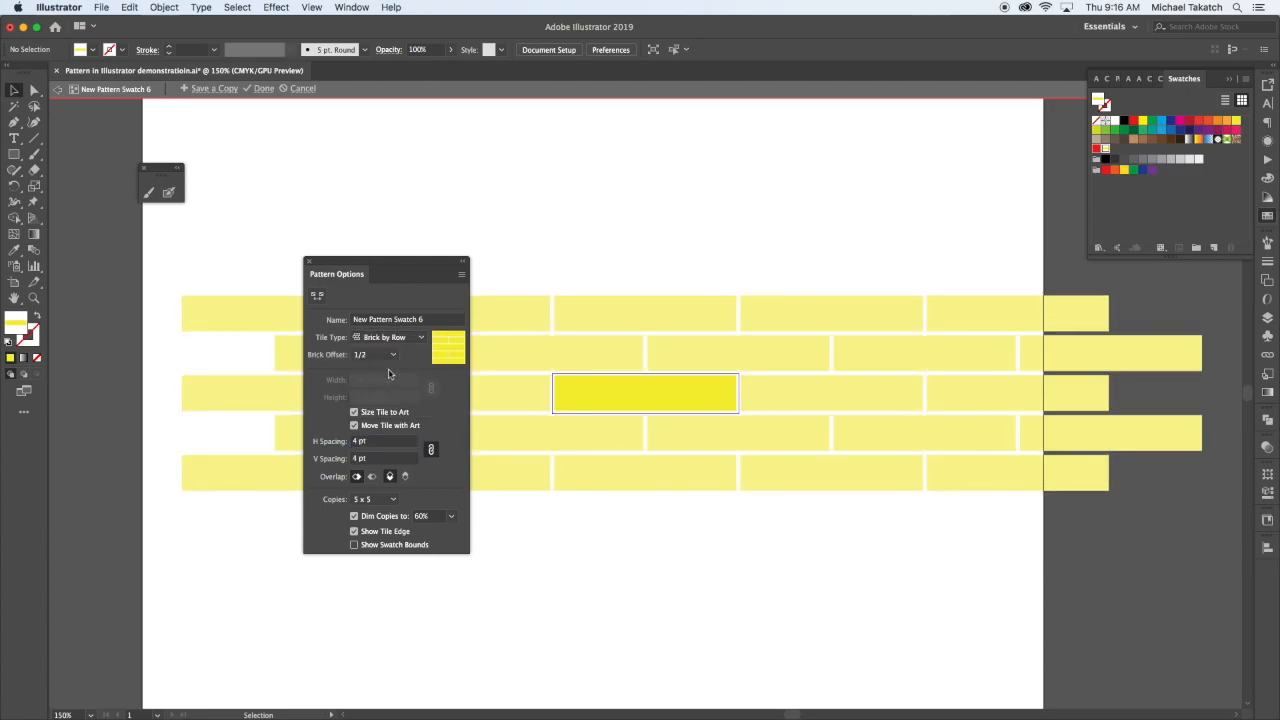
Finish editing the yellow brick pattern and delete the duplicate rectangle beside the original yellow one
click(58, 90)
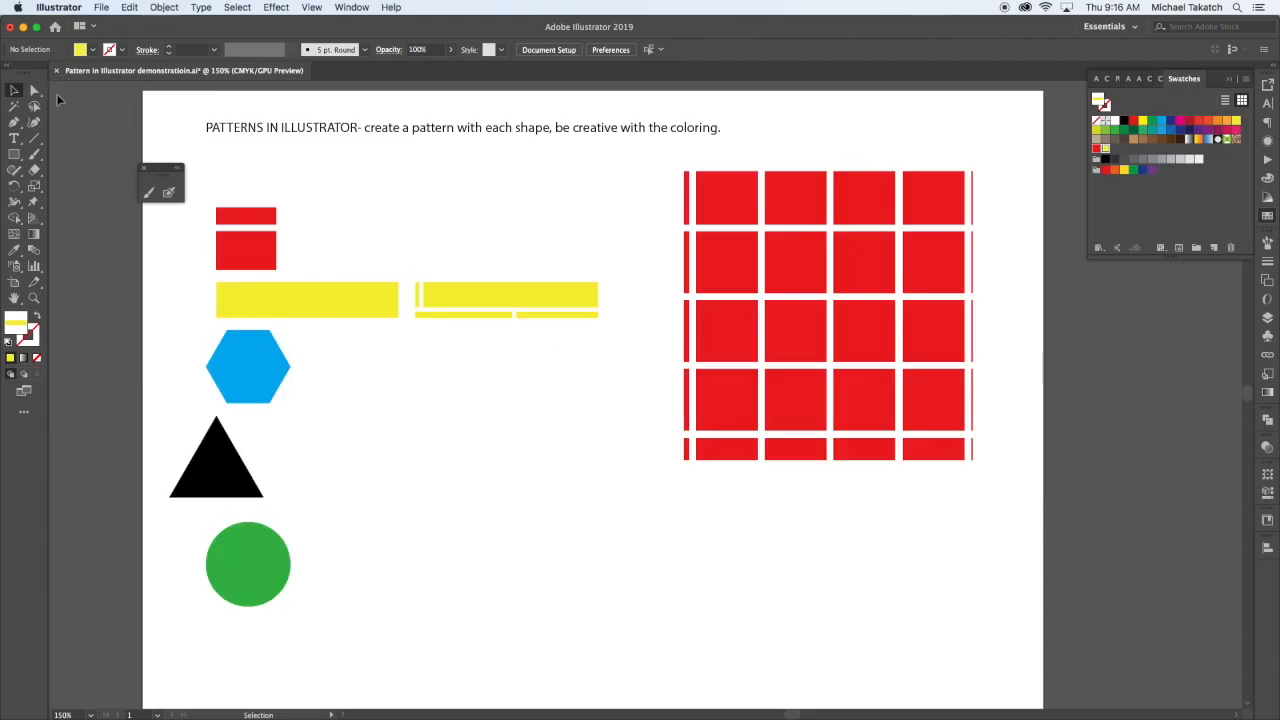
click(425, 299)
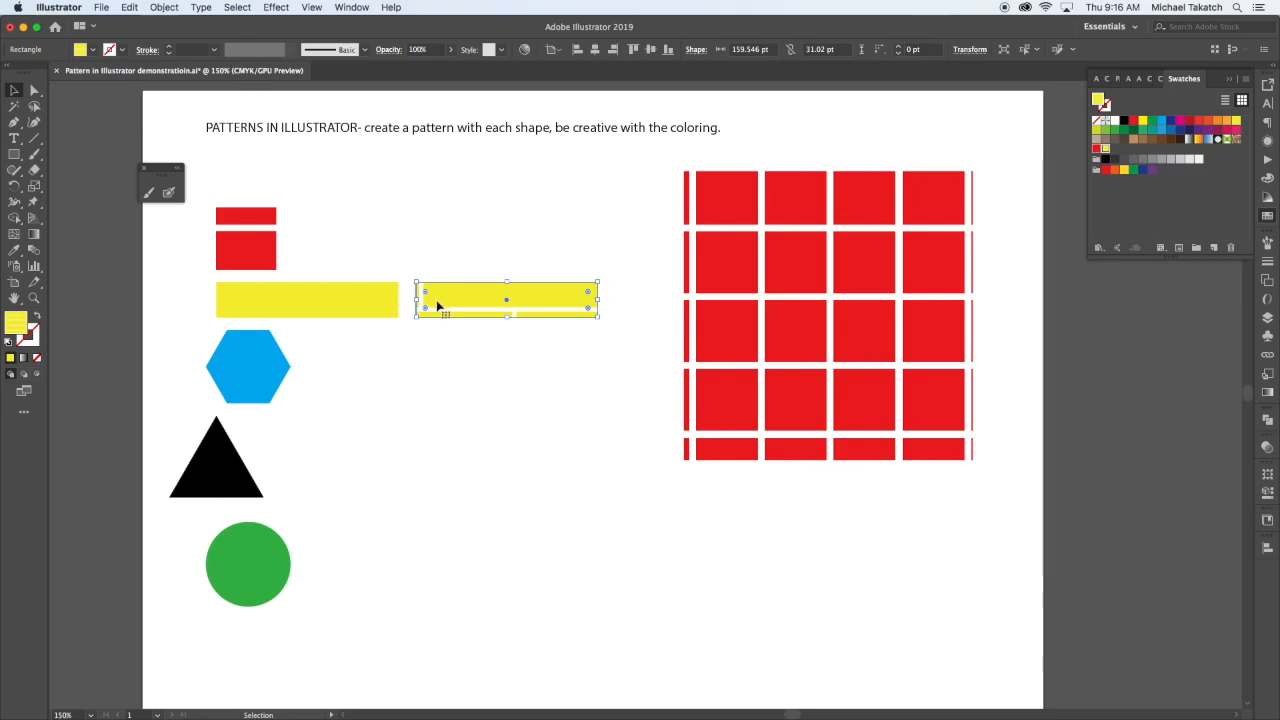
key(Delete)
Duplicate the large red-patterned square directly below itself and fill the copy with the yellow brick pattern
click(736, 325)
drag(744, 215, 739, 511)
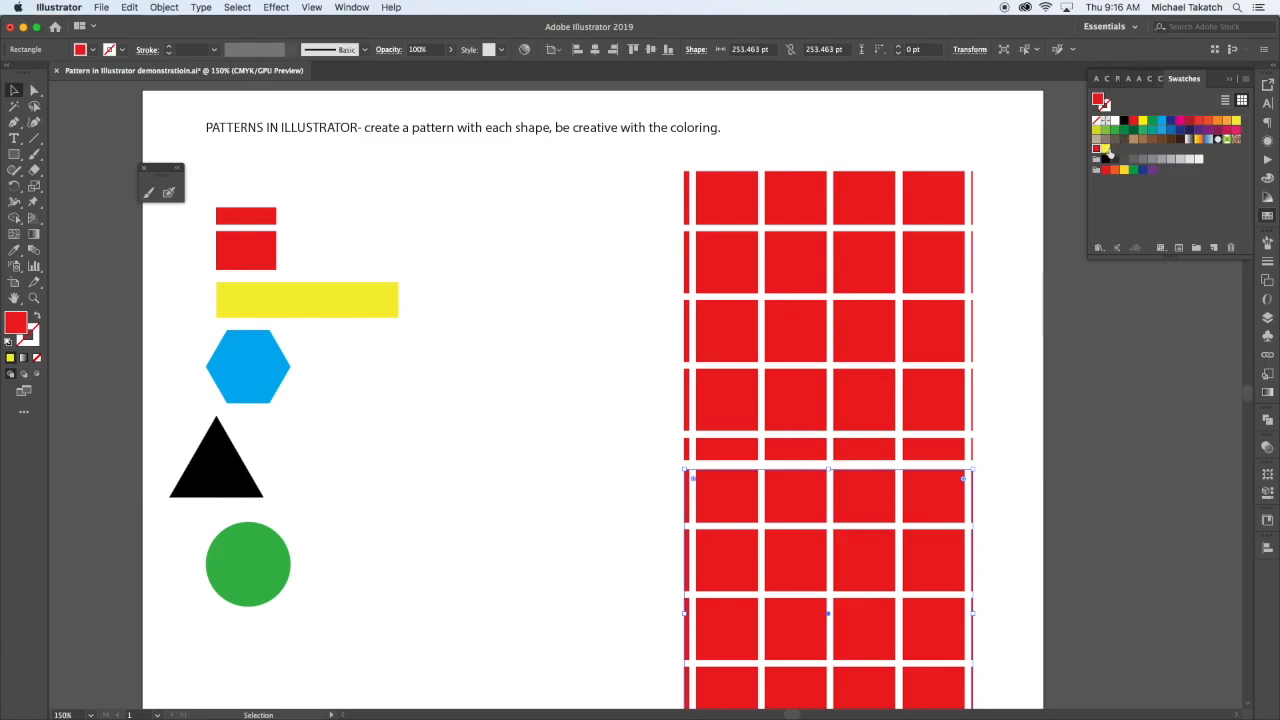
click(1105, 149)
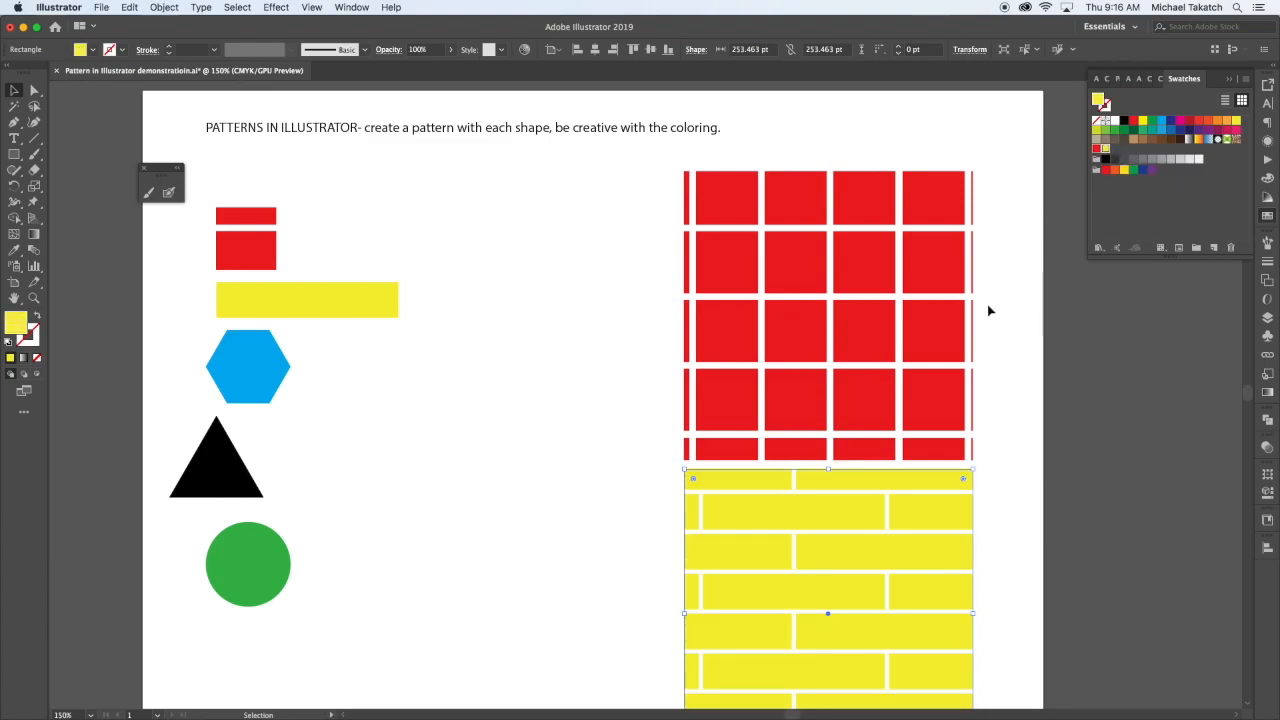
Create a pattern swatch from the blue hexagon and open it for pattern editing
scroll(846, 414, down, 1)
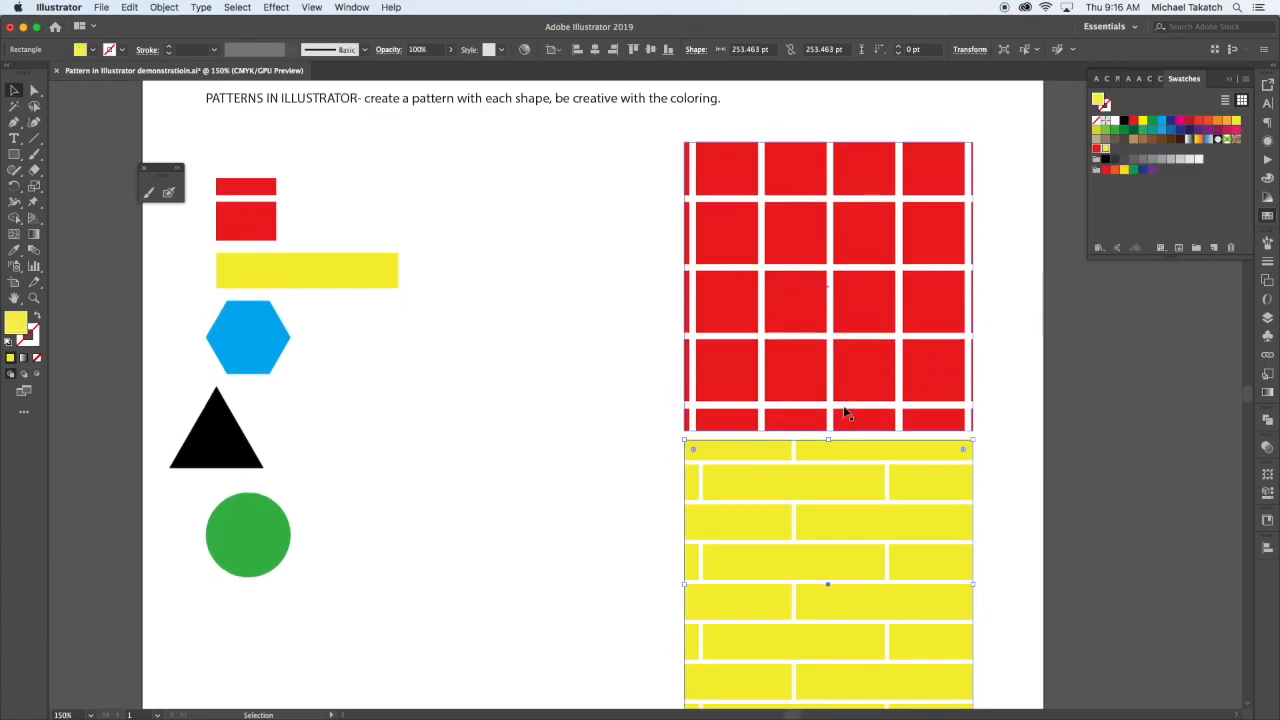
click(284, 340)
drag(271, 337, 1152, 203)
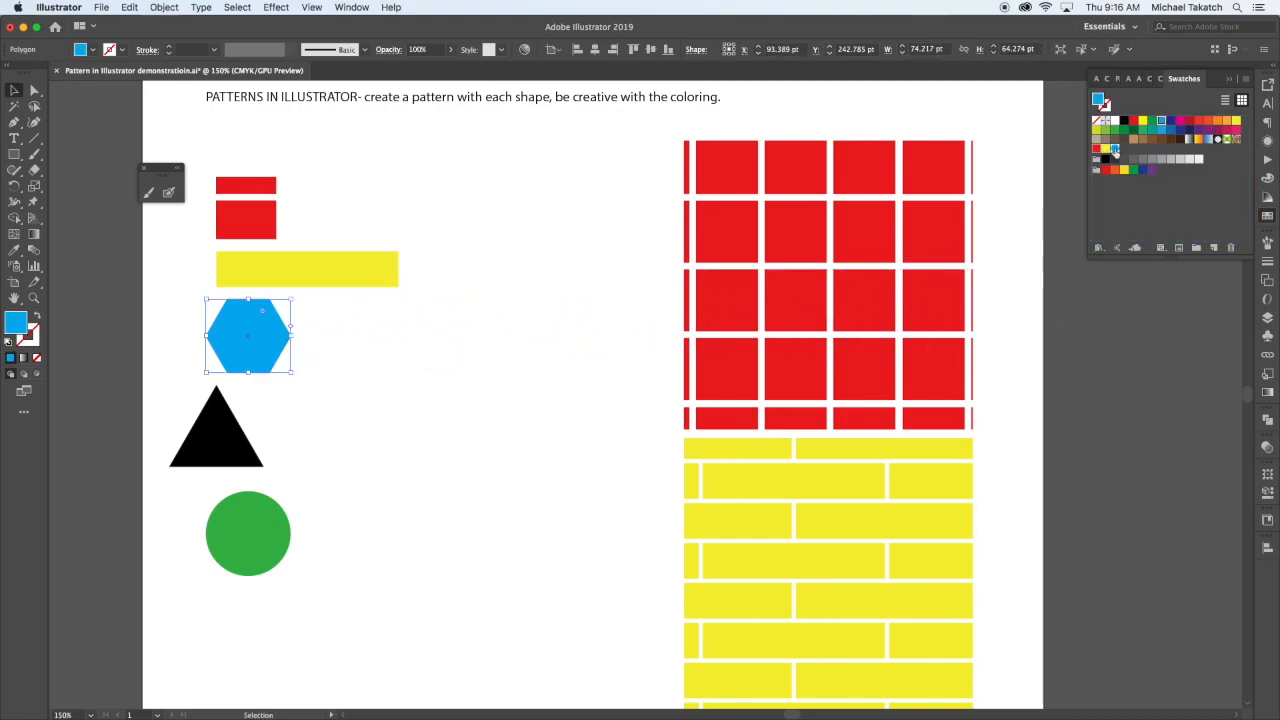
double_click(1115, 148)
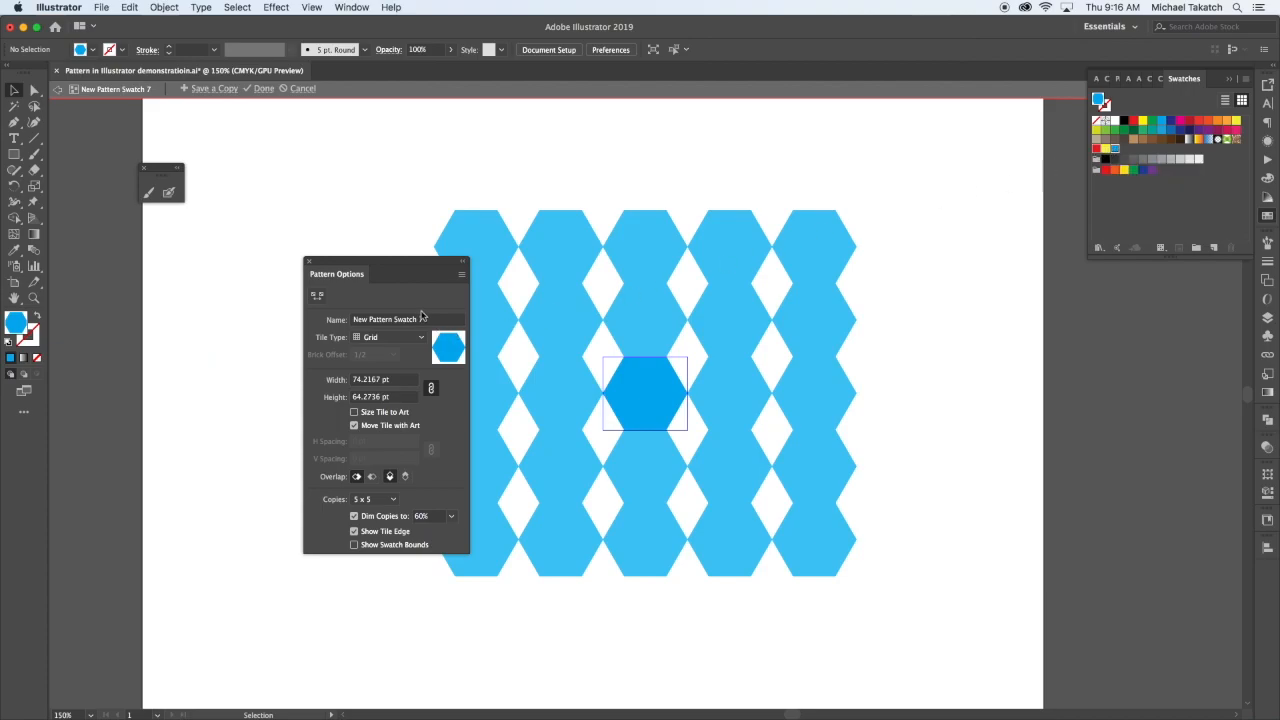
Name the hexagon pattern "Blue Hexagon" and size its tile to the art
drag(423, 320, 350, 320)
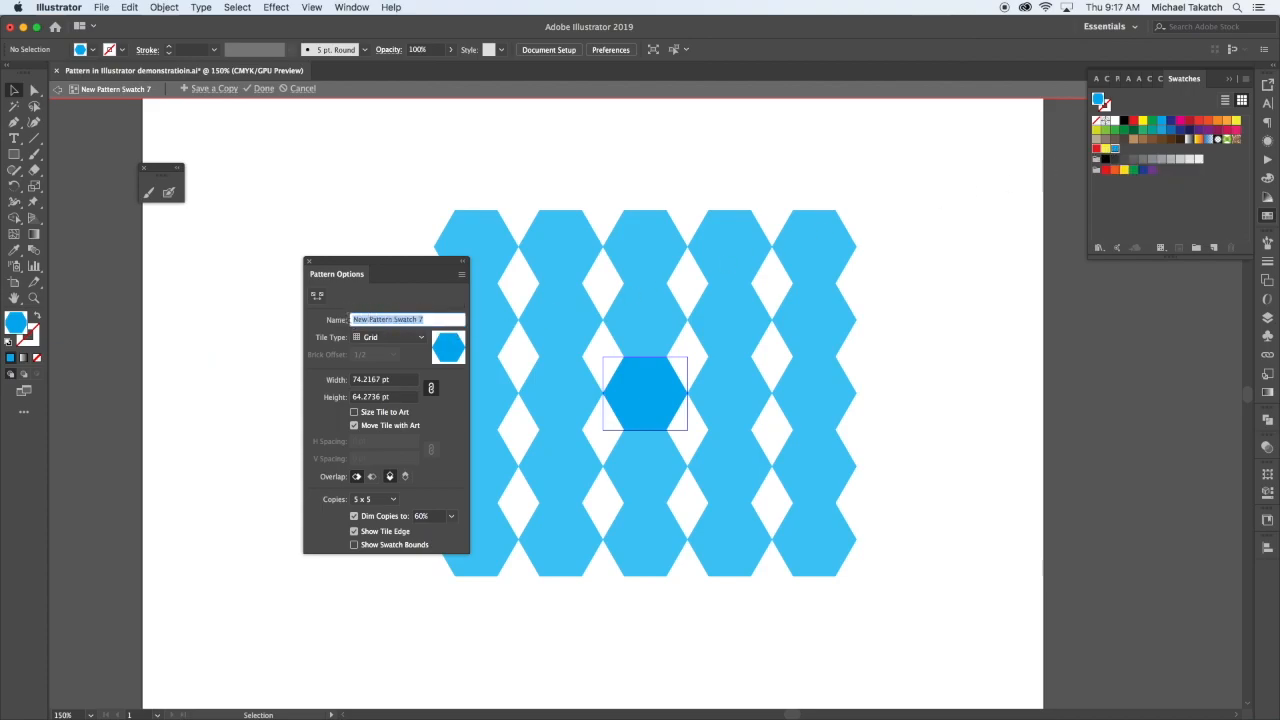
text(Blue Hexagon)
click(376, 413)
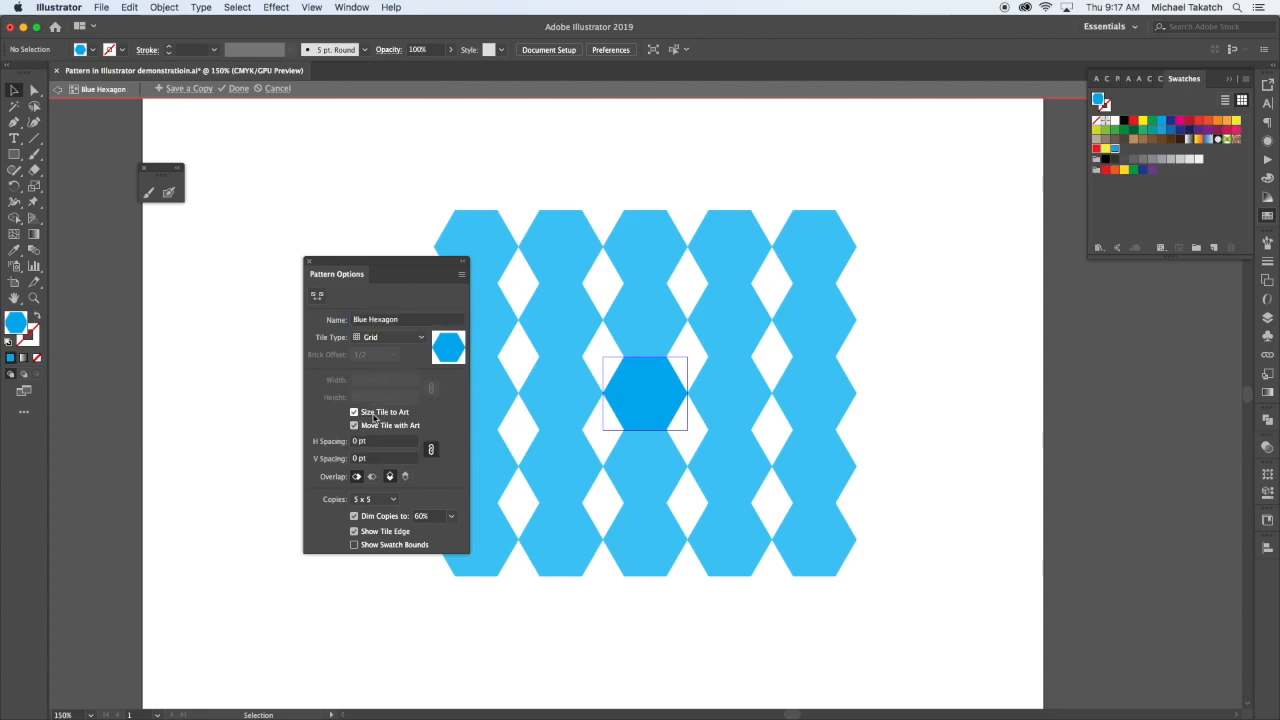
Try the Brick by Row tile type with a 3/5 brick offset on the hexagon pattern
click(383, 340)
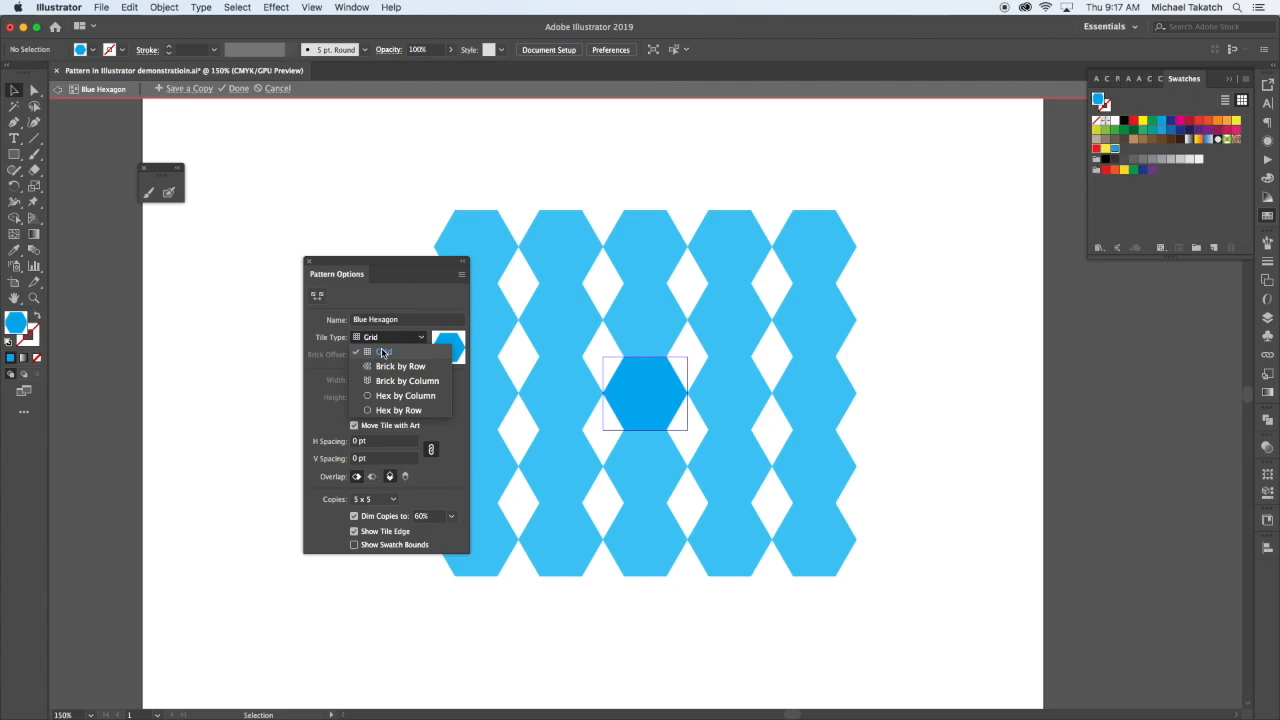
click(383, 366)
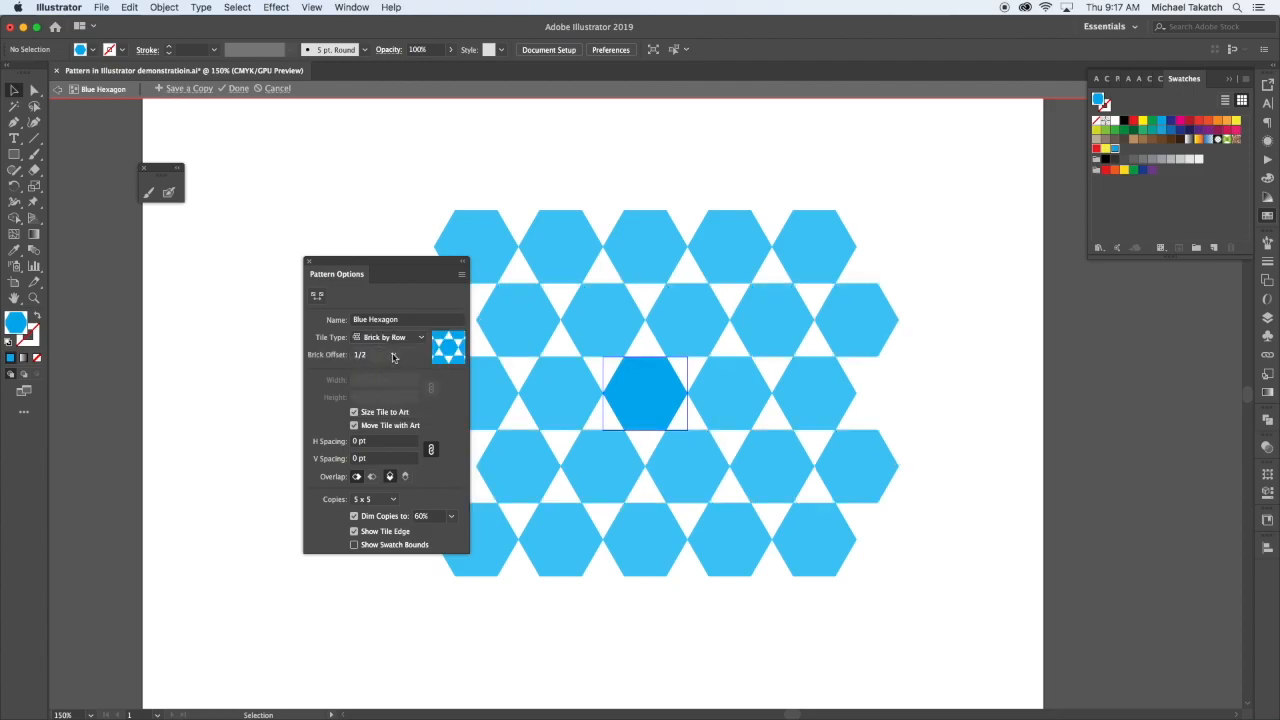
click(390, 355)
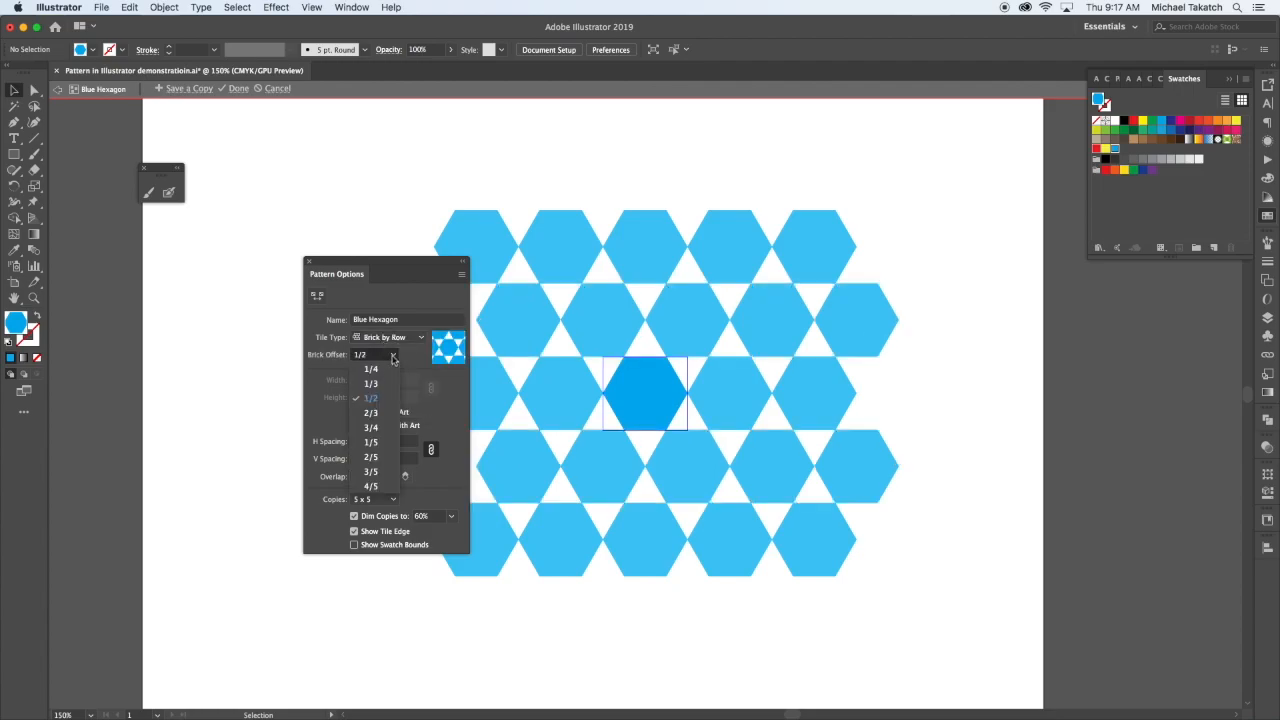
click(373, 472)
click(388, 356)
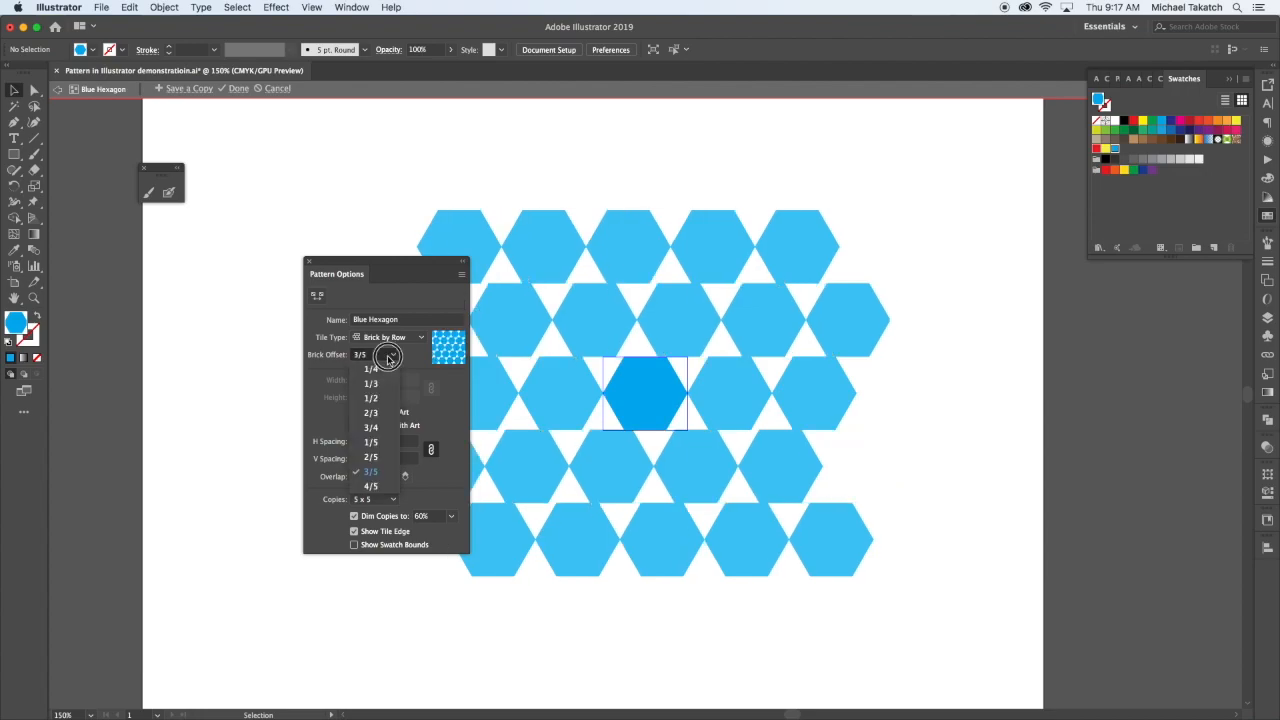
click(404, 345)
Set the hexagon pattern to the Hex by Column tile type with 4 pt horizontal and vertical spacing, and exit pattern editing
click(406, 343)
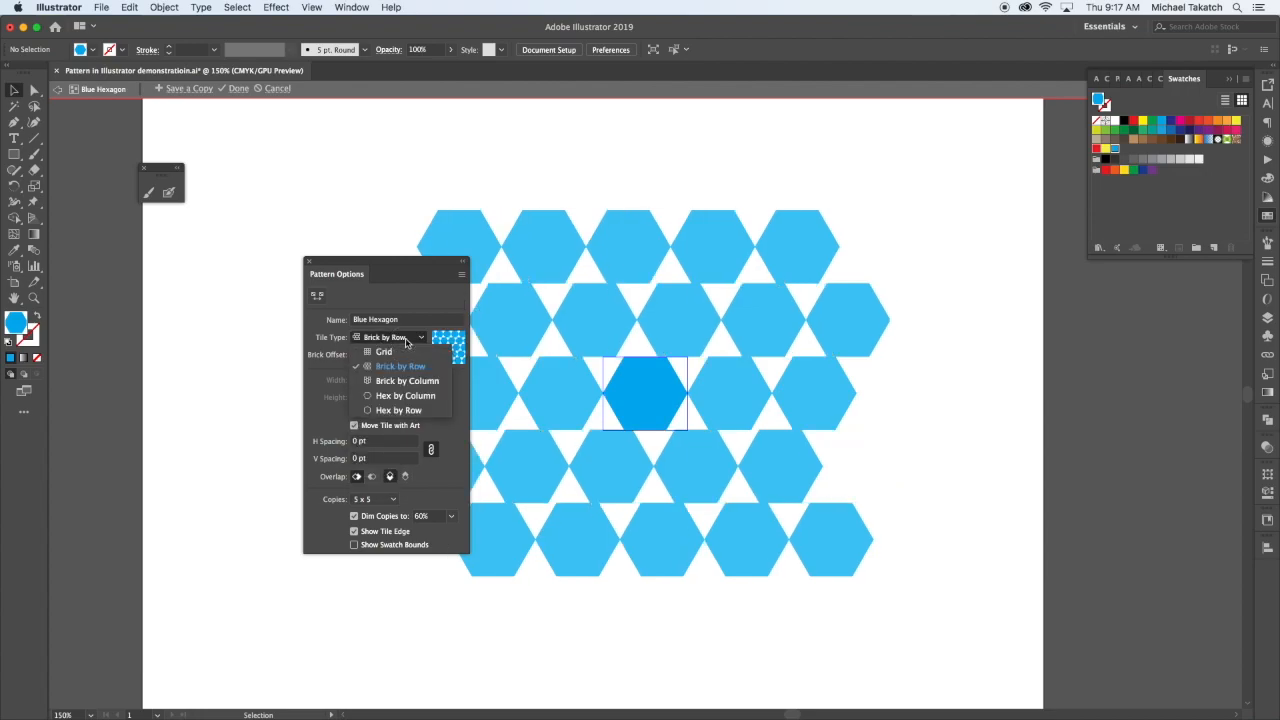
click(405, 396)
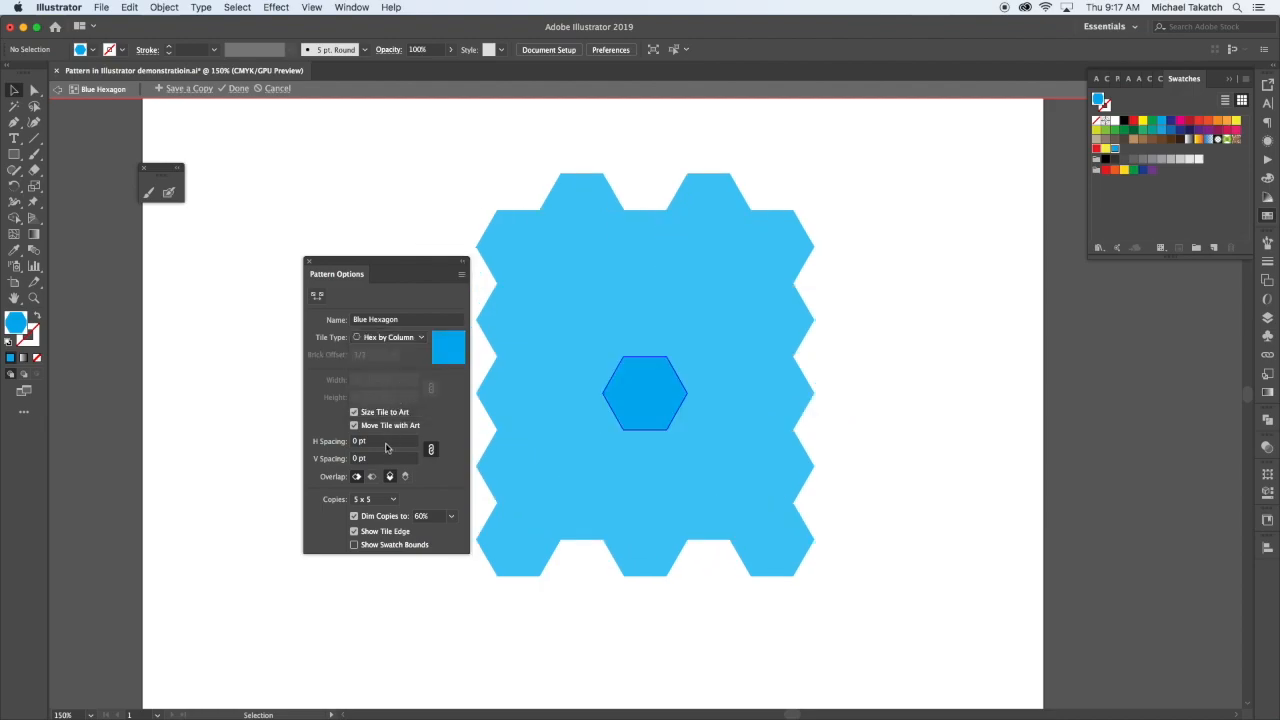
click(381, 442)
text(3)
key(Return)
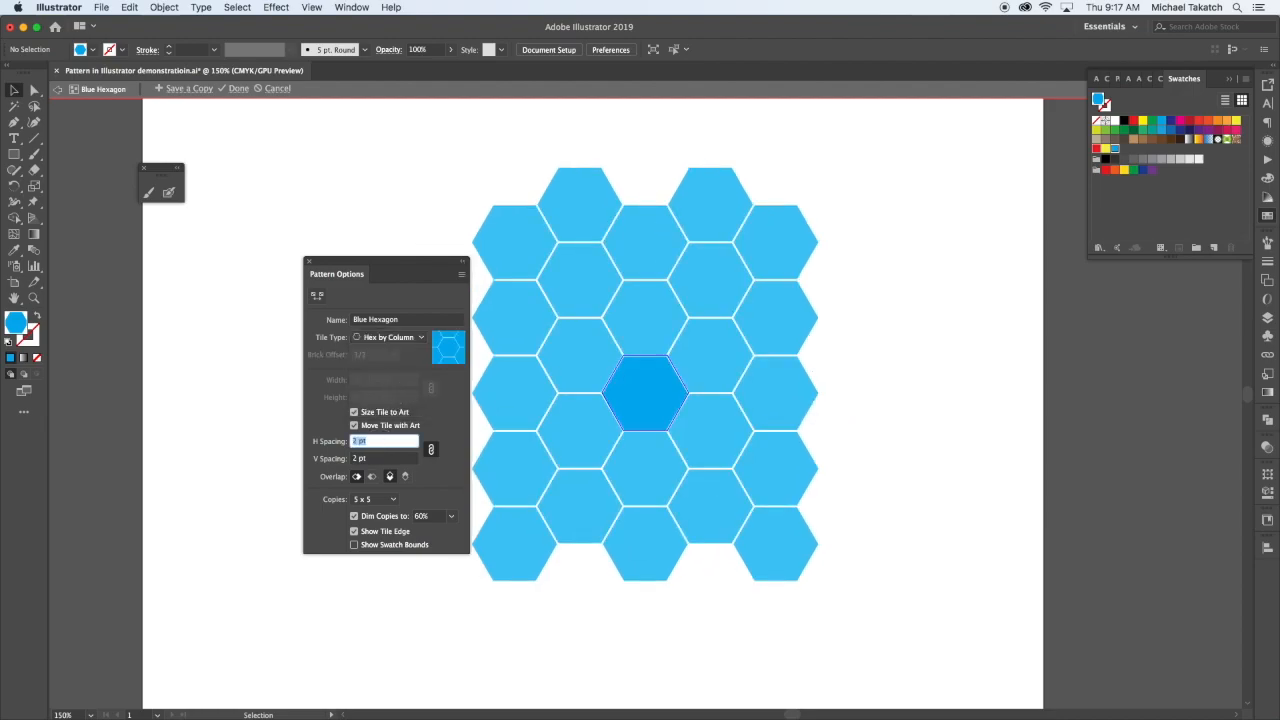
text(4)
key(Return)
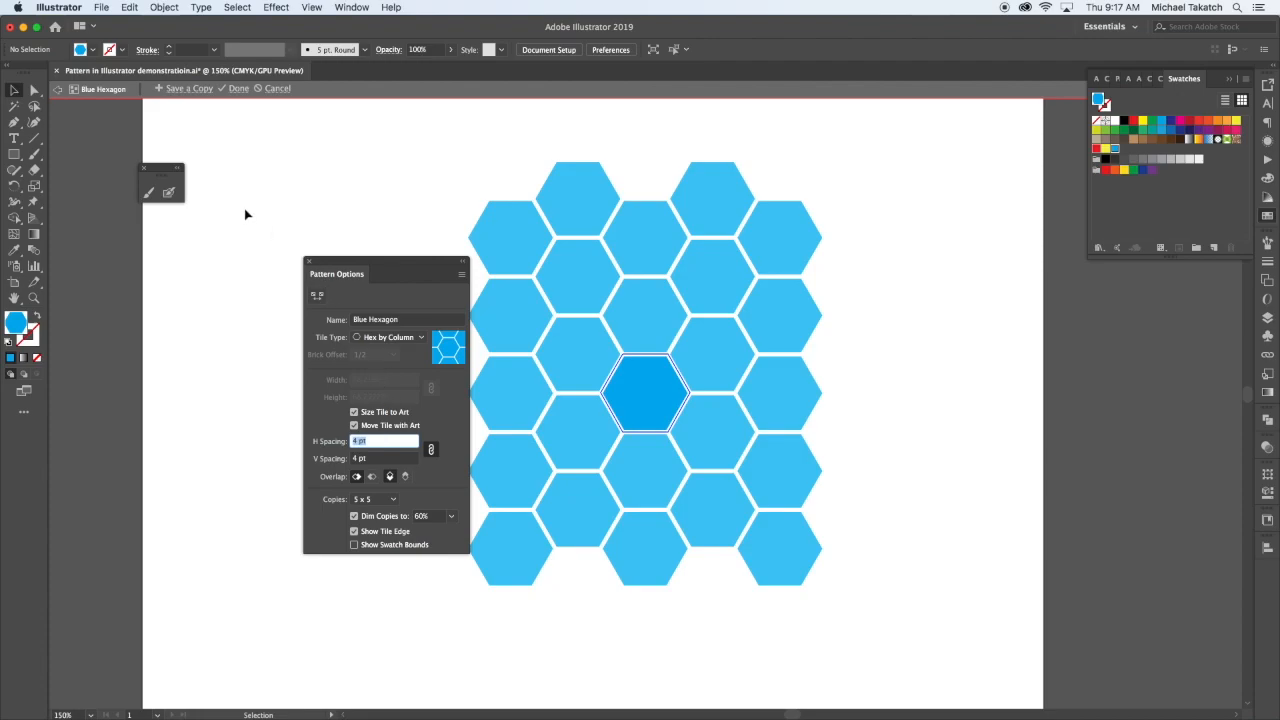
click(57, 90)
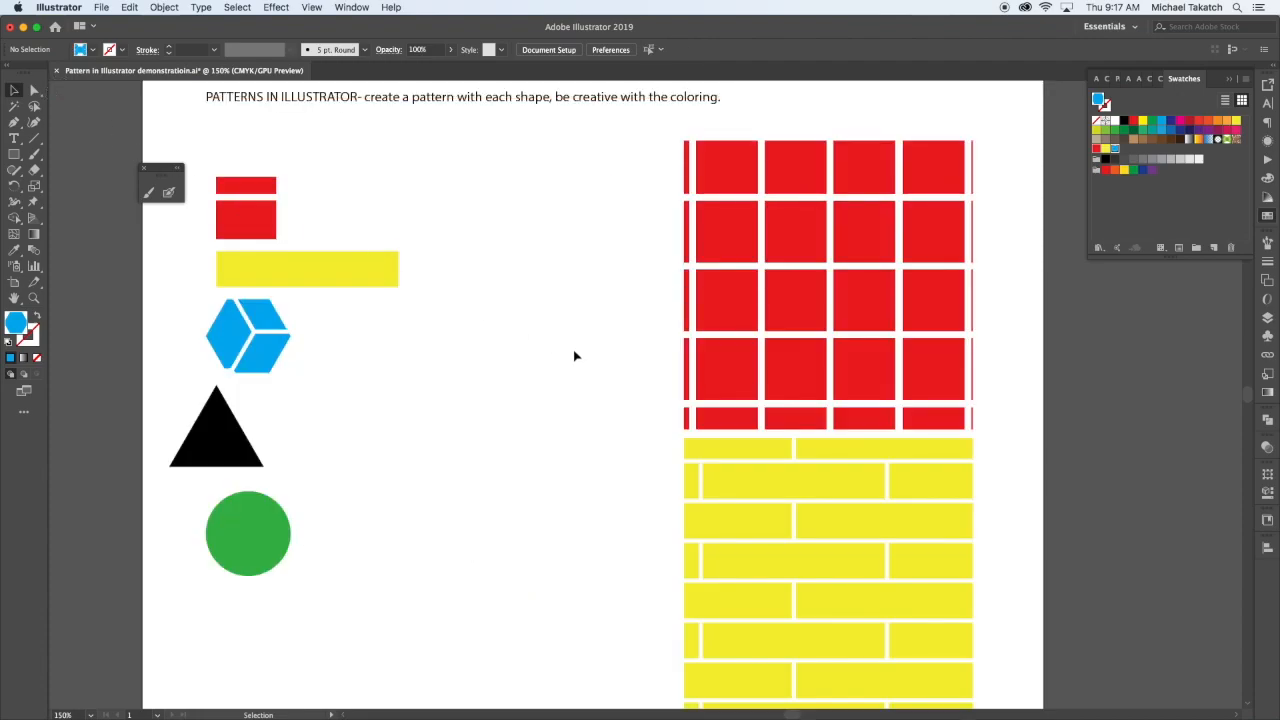
Duplicate the large red-patterned square directly to its left and fill the copy with the Blue Hexagon pattern
click(870, 355)
drag(870, 355, 573, 356)
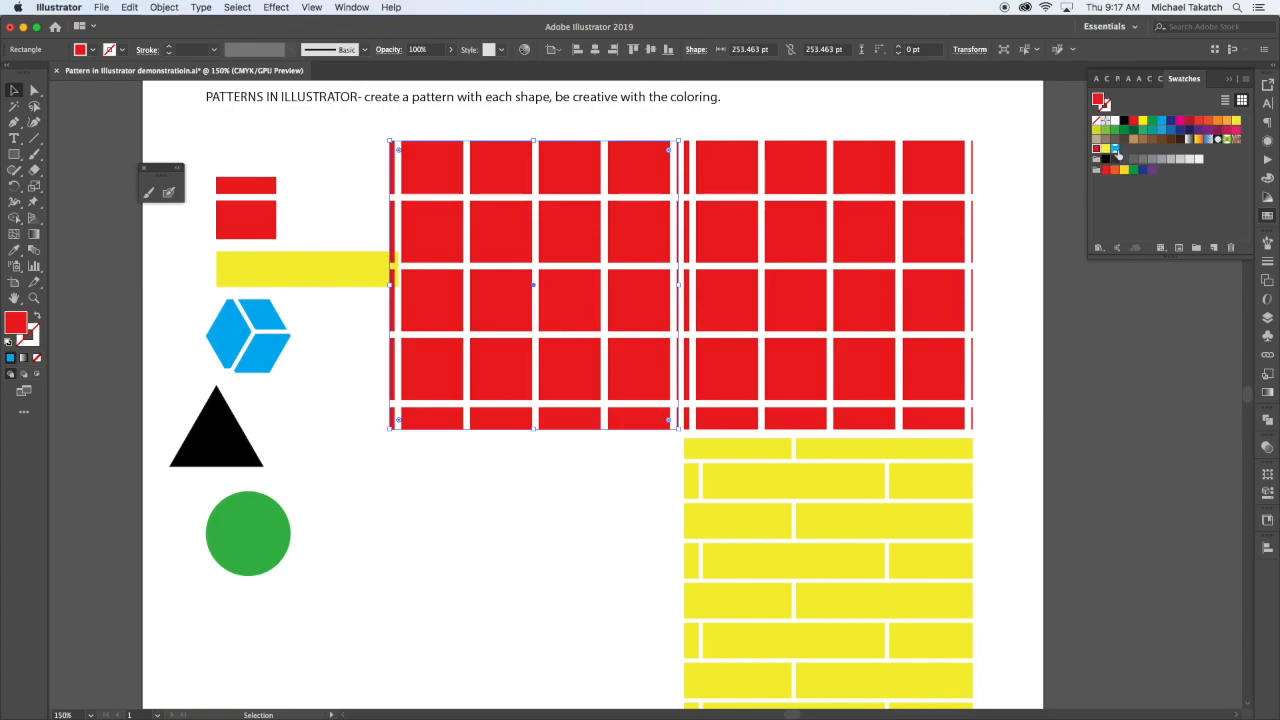
click(1116, 150)
Create a pattern swatch from the black triangle and open it for pattern editing
click(230, 433)
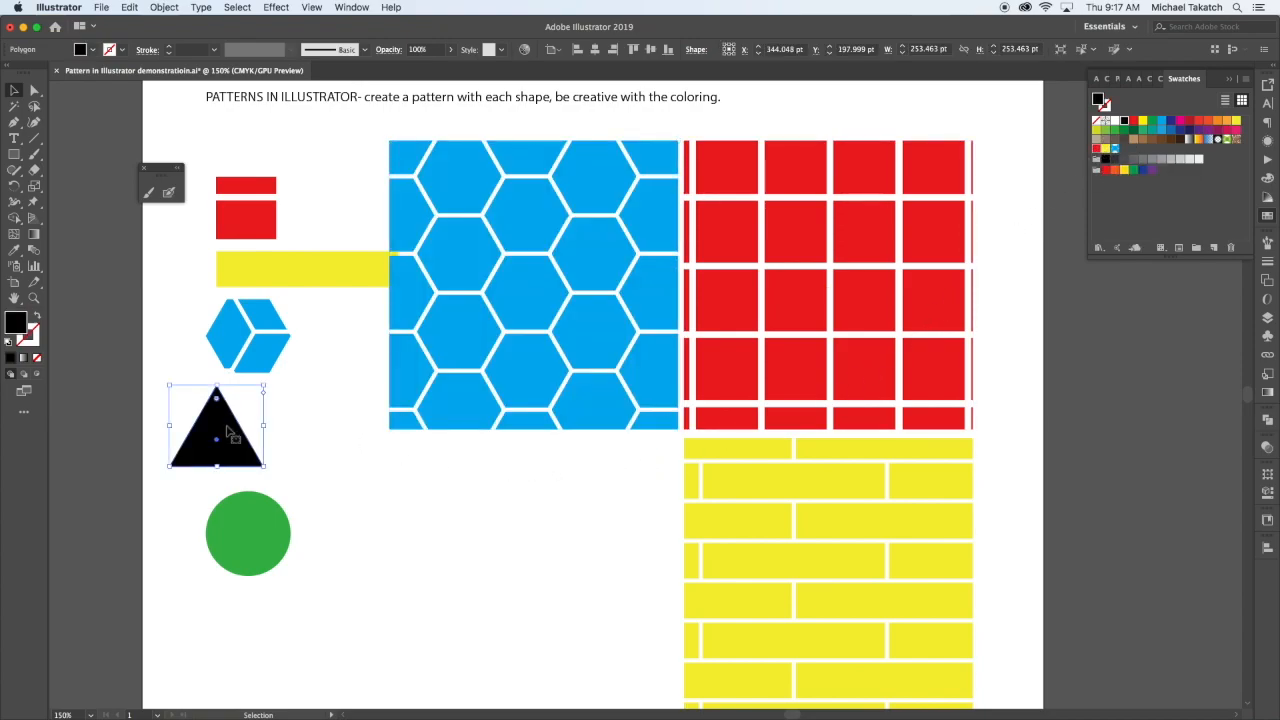
drag(230, 433, 1147, 214)
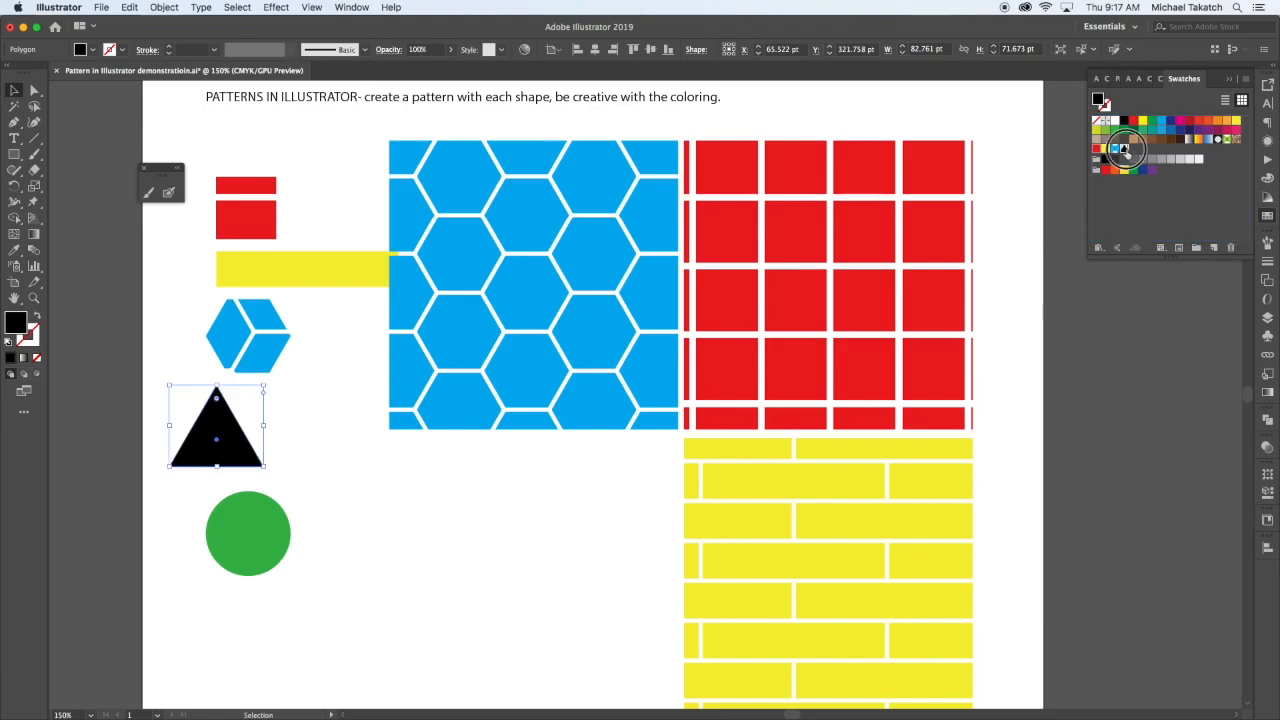
double_click(1124, 148)
Name the pattern "Triangle", size its tile to the art and use the Brick by Row tile type
drag(432, 321, 337, 320)
text(Triangle)
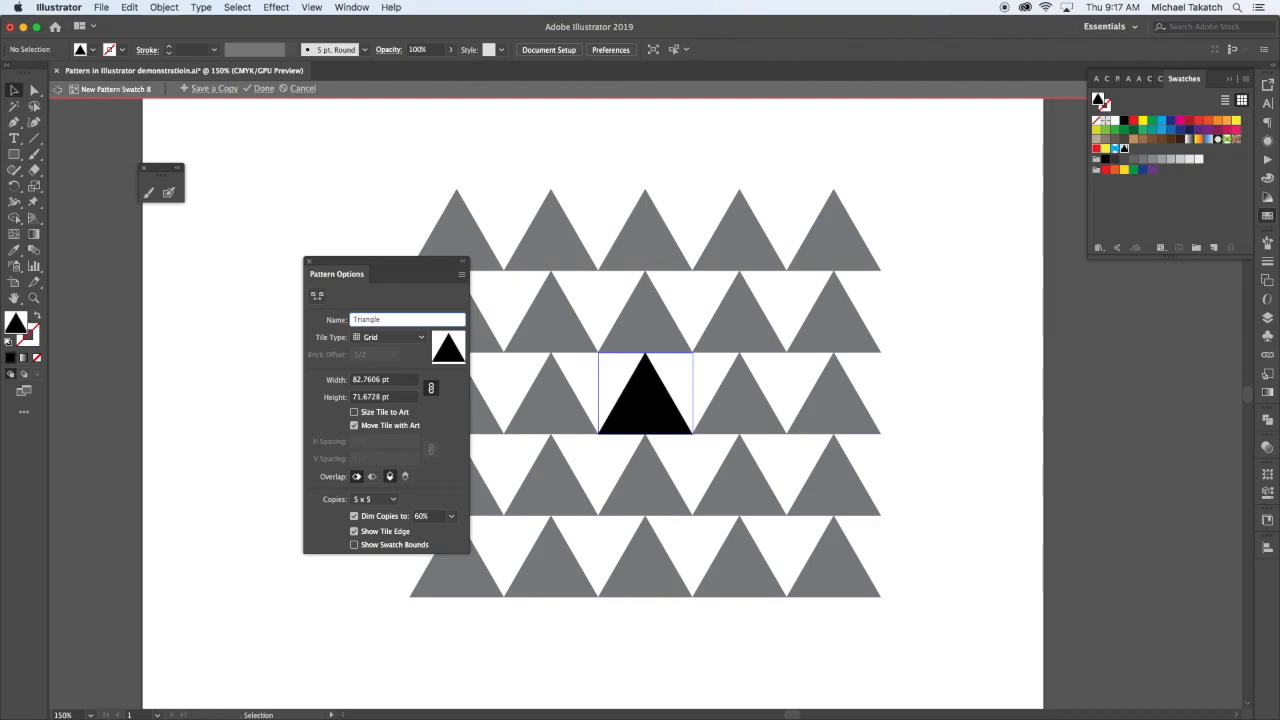
click(353, 412)
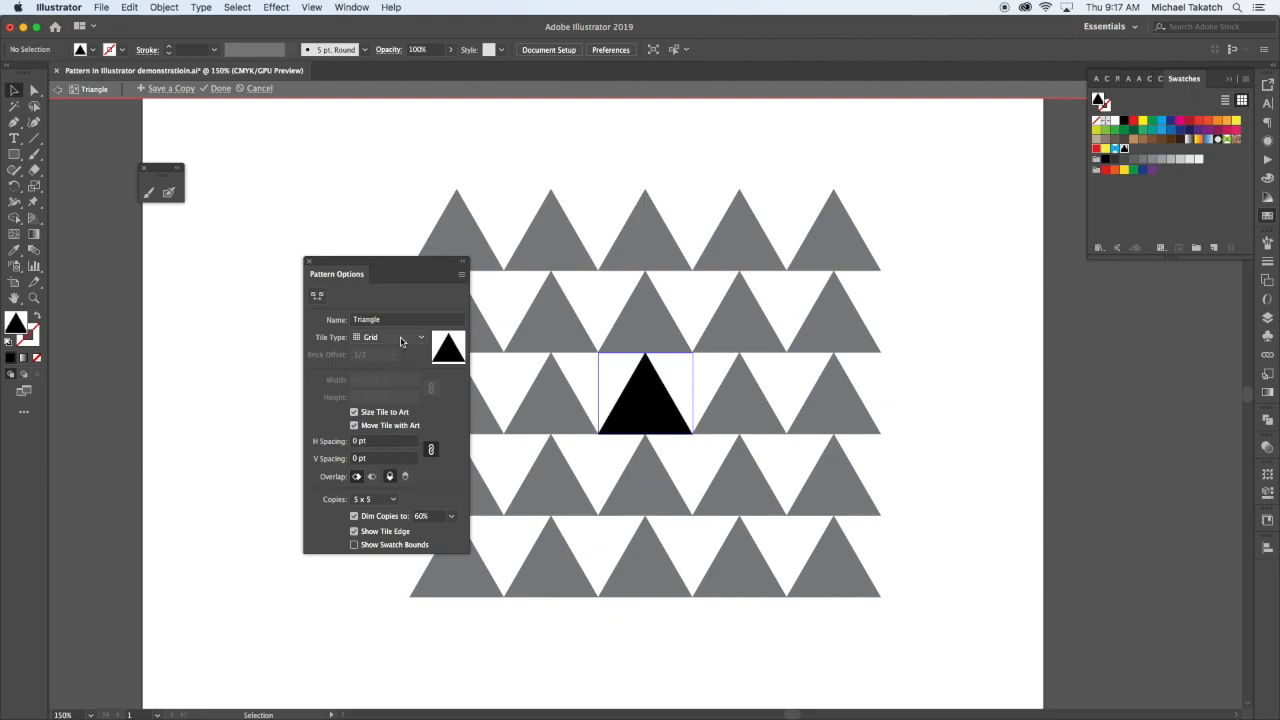
click(400, 341)
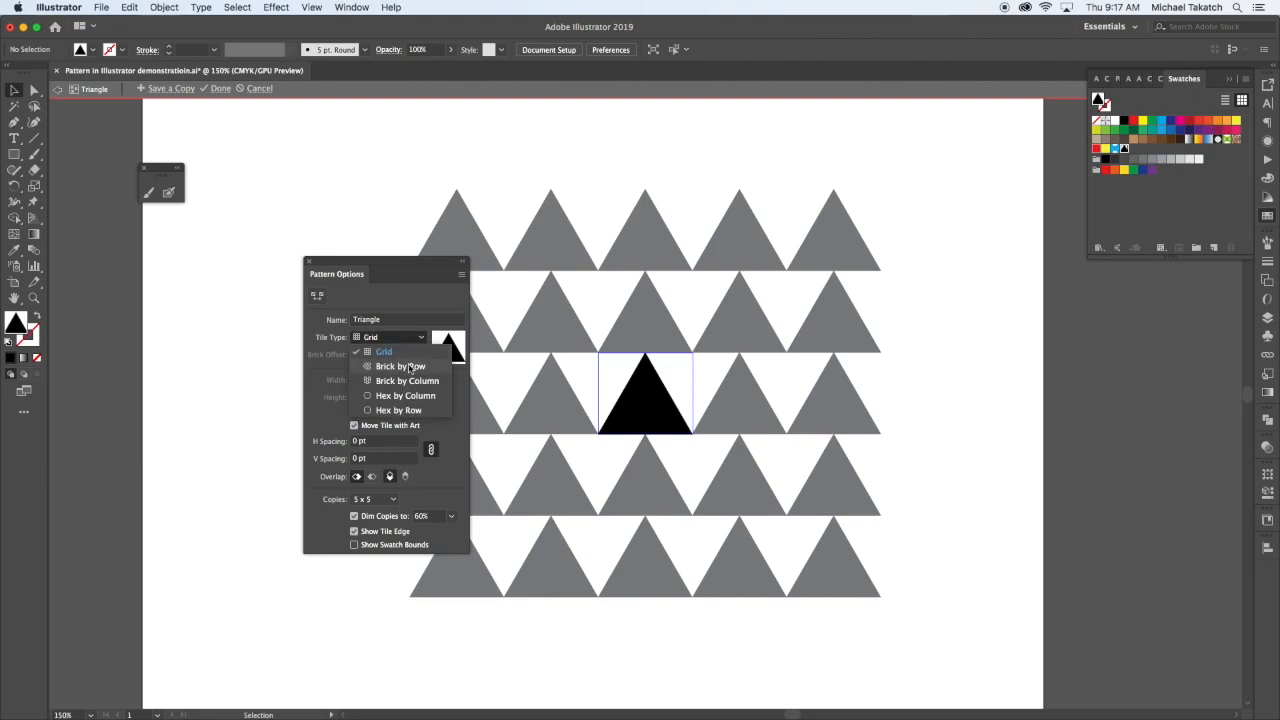
click(408, 368)
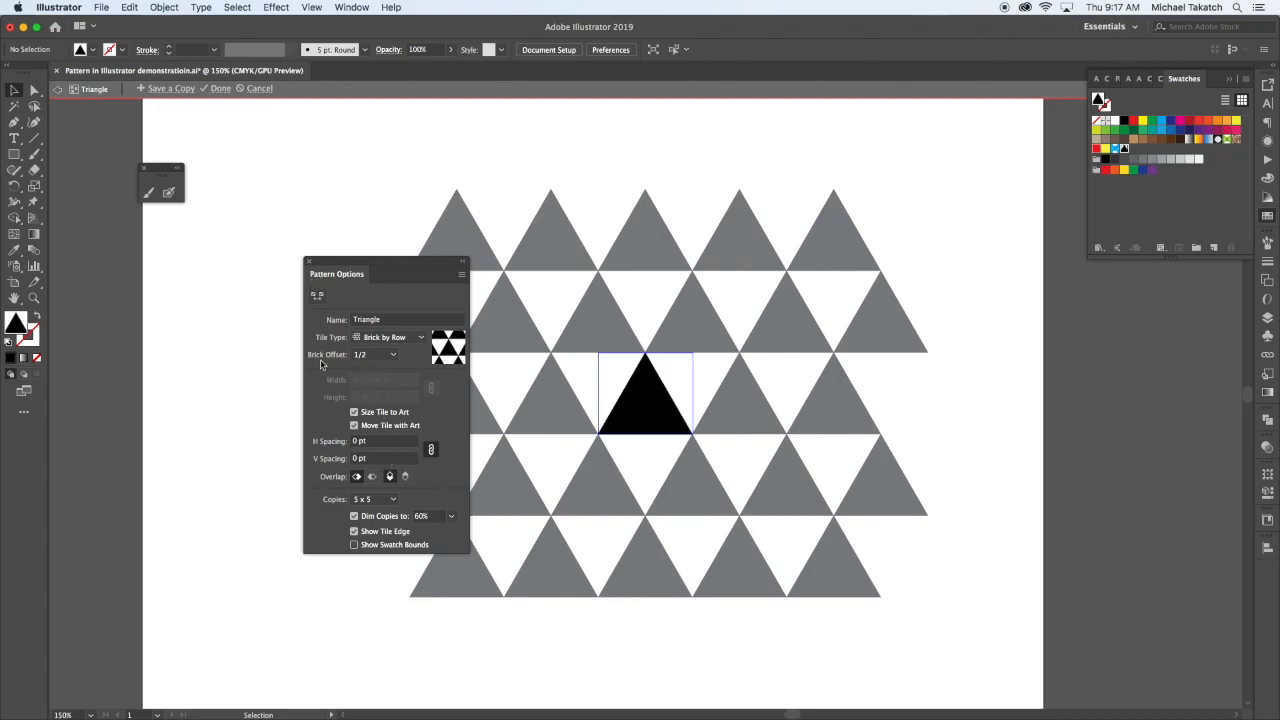
Preview the triangle pattern as 3 x 3 copies dimmed to 20% and exit pattern editing
click(390, 499)
click(391, 531)
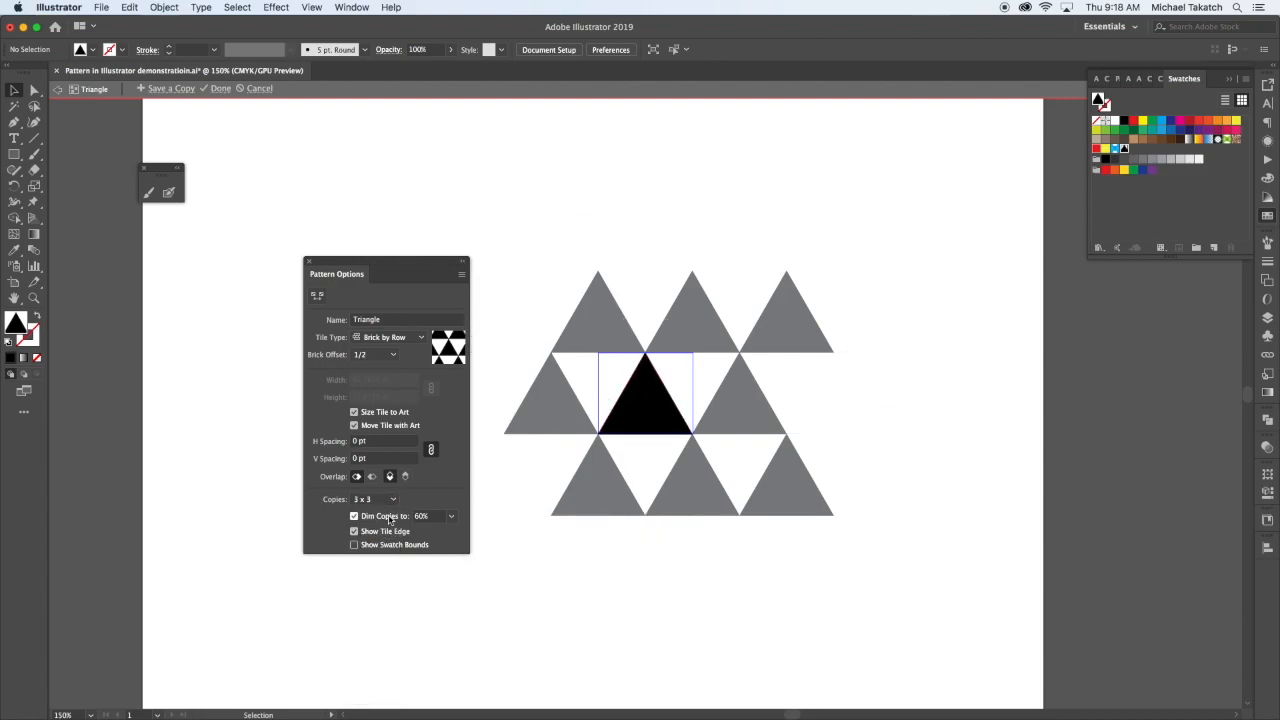
click(451, 517)
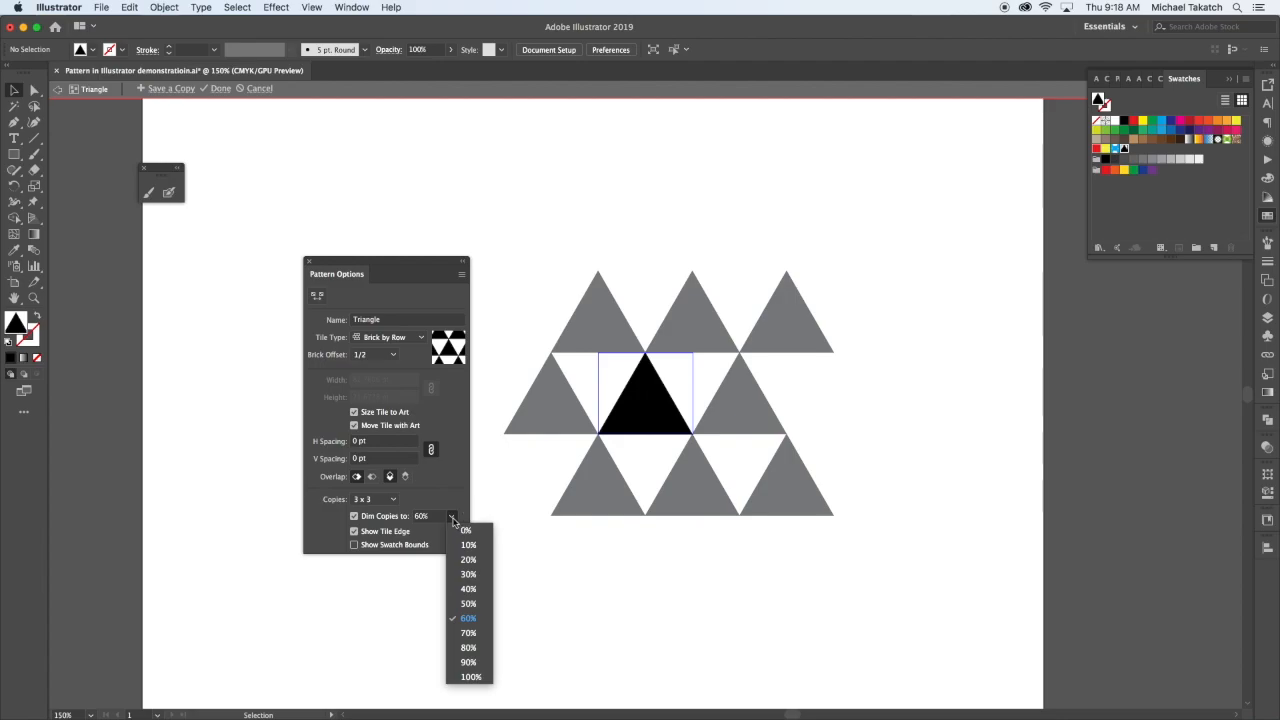
click(470, 556)
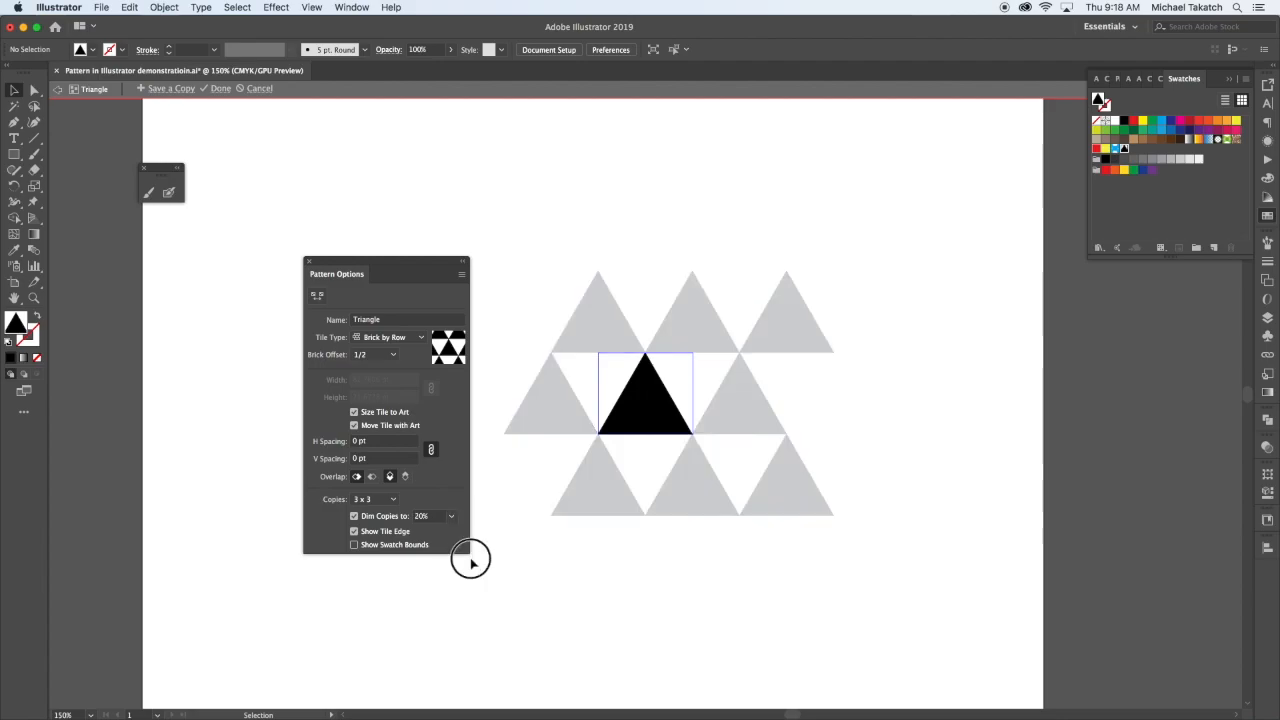
click(57, 89)
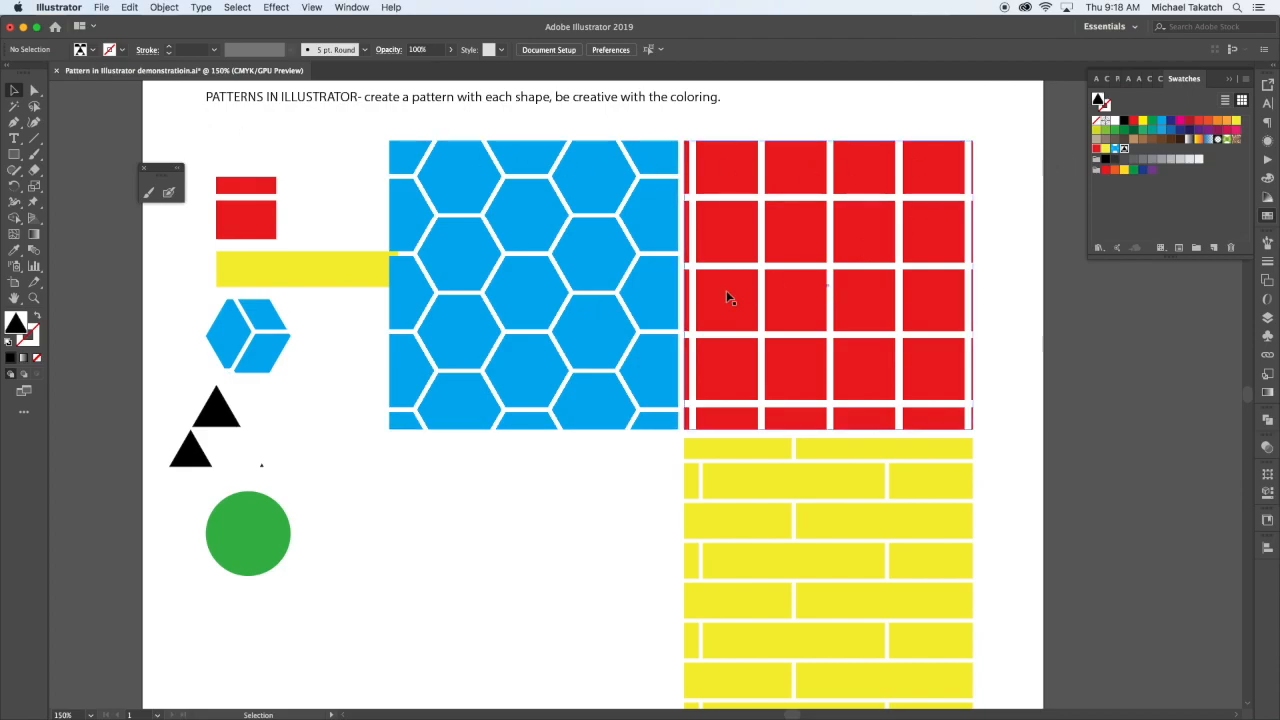
Duplicate the large blue hexagon-patterned square directly below itself and fill the copy with the Triangle pattern
drag(630, 312, 625, 604)
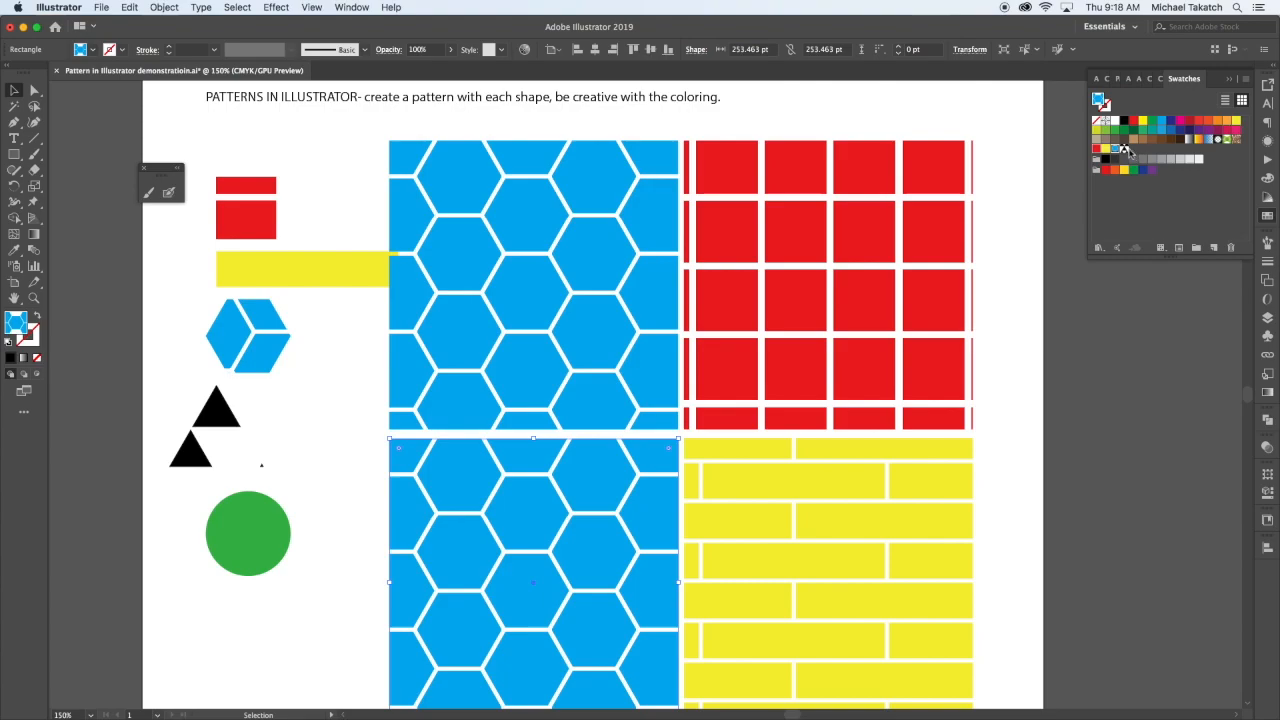
click(1124, 149)
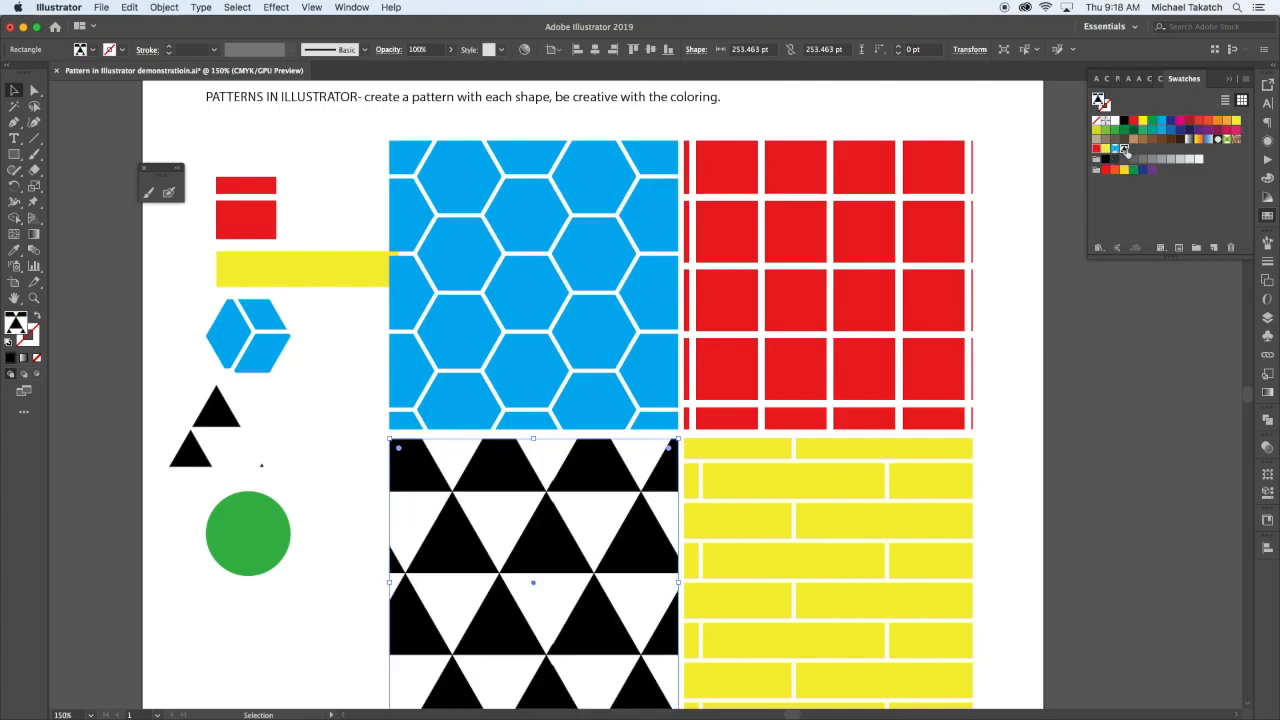
Make a new pattern from the green circle and dismiss the notice to edit it
click(272, 527)
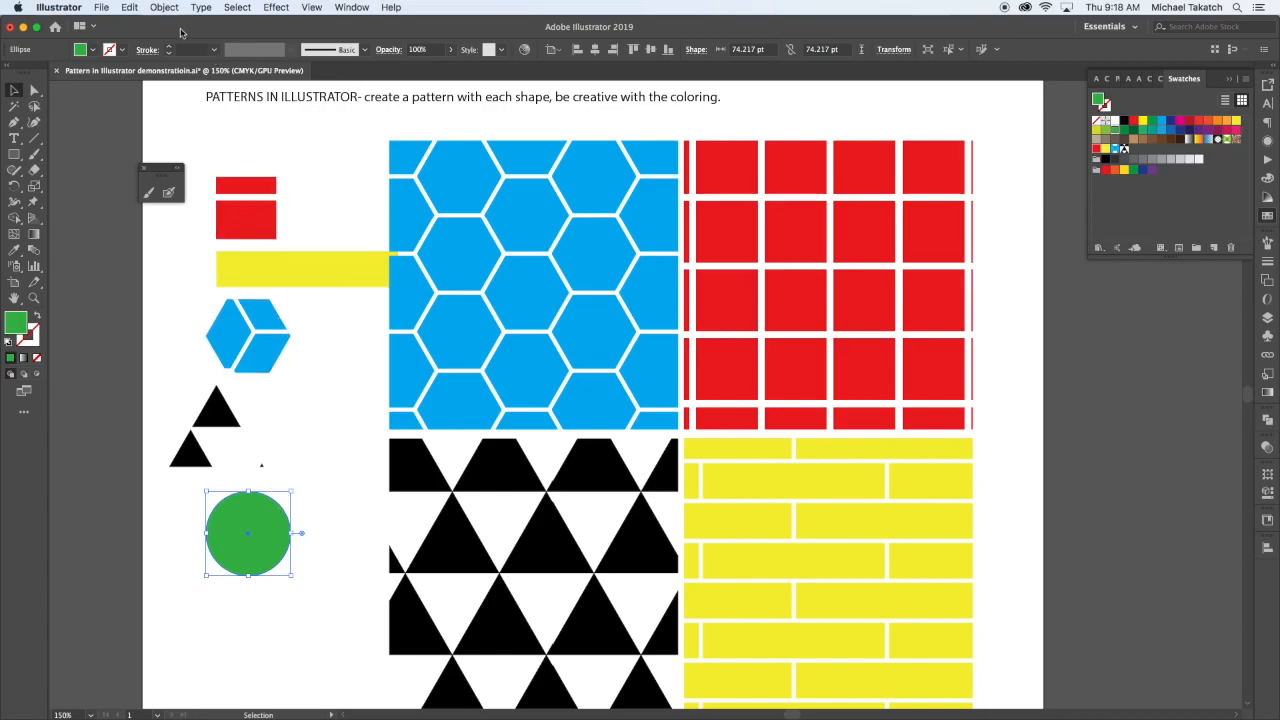
click(154, 10)
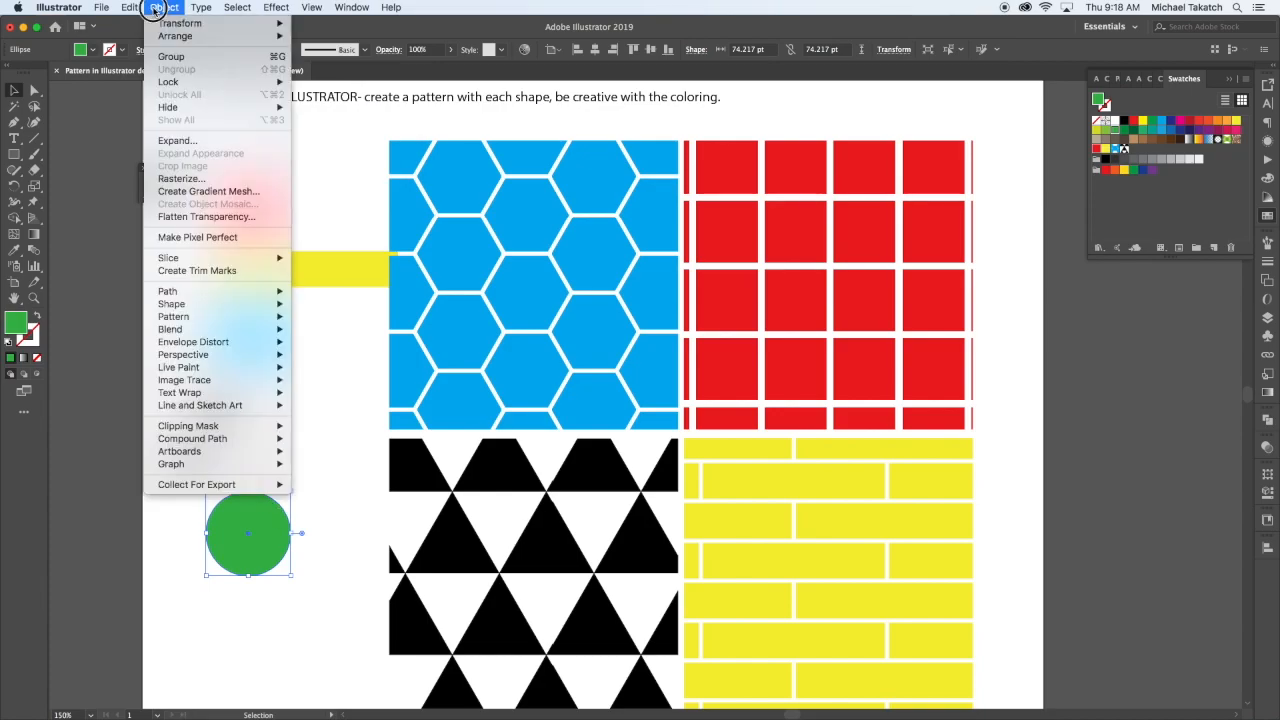
mouse_move(202, 318)
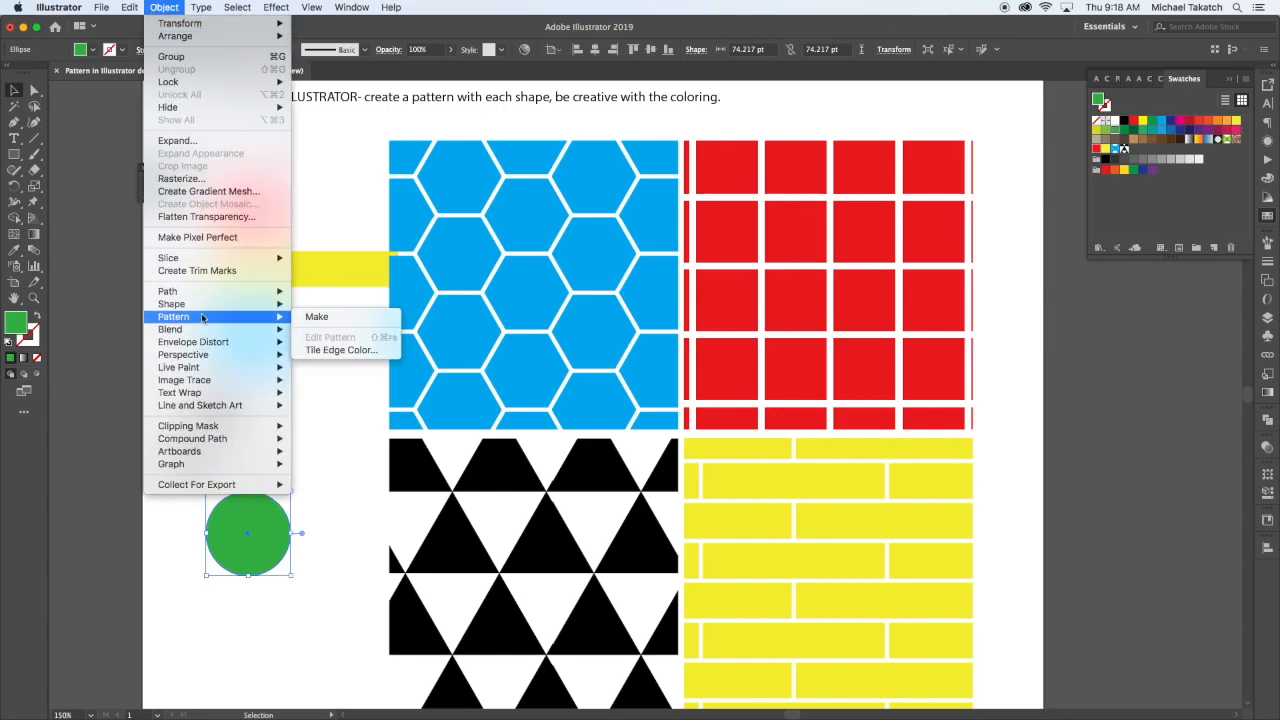
click(330, 317)
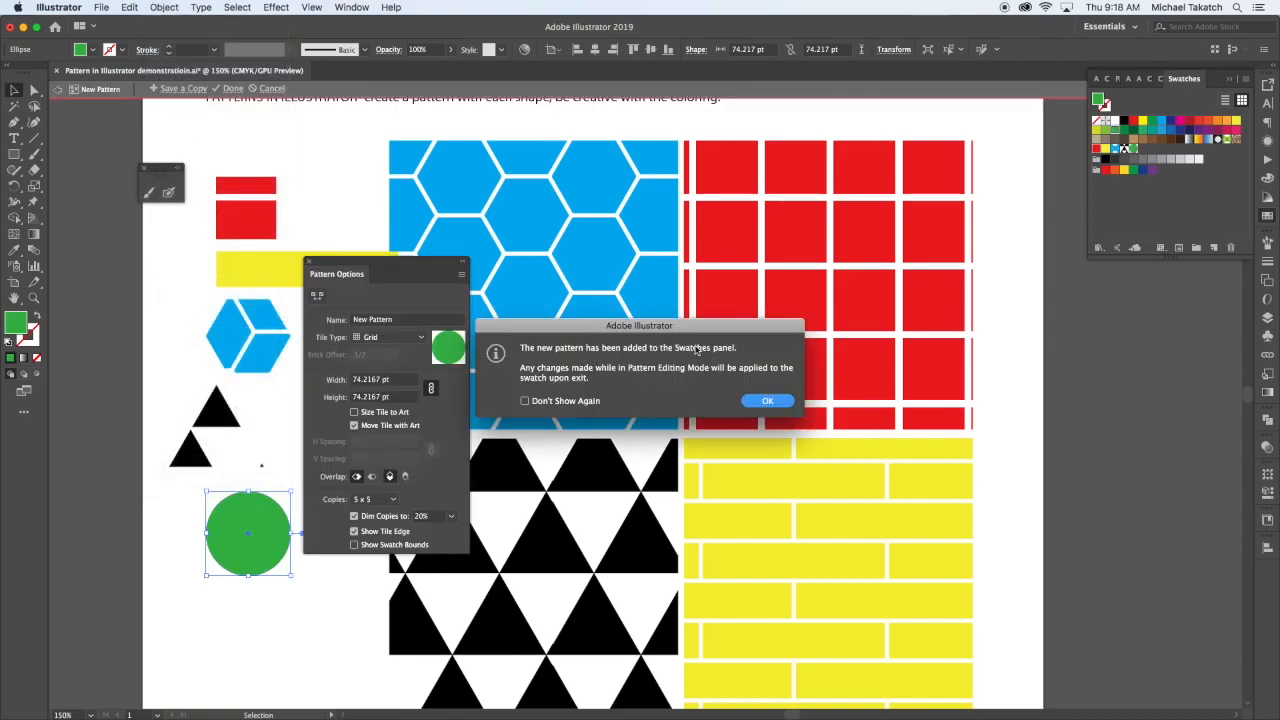
click(764, 401)
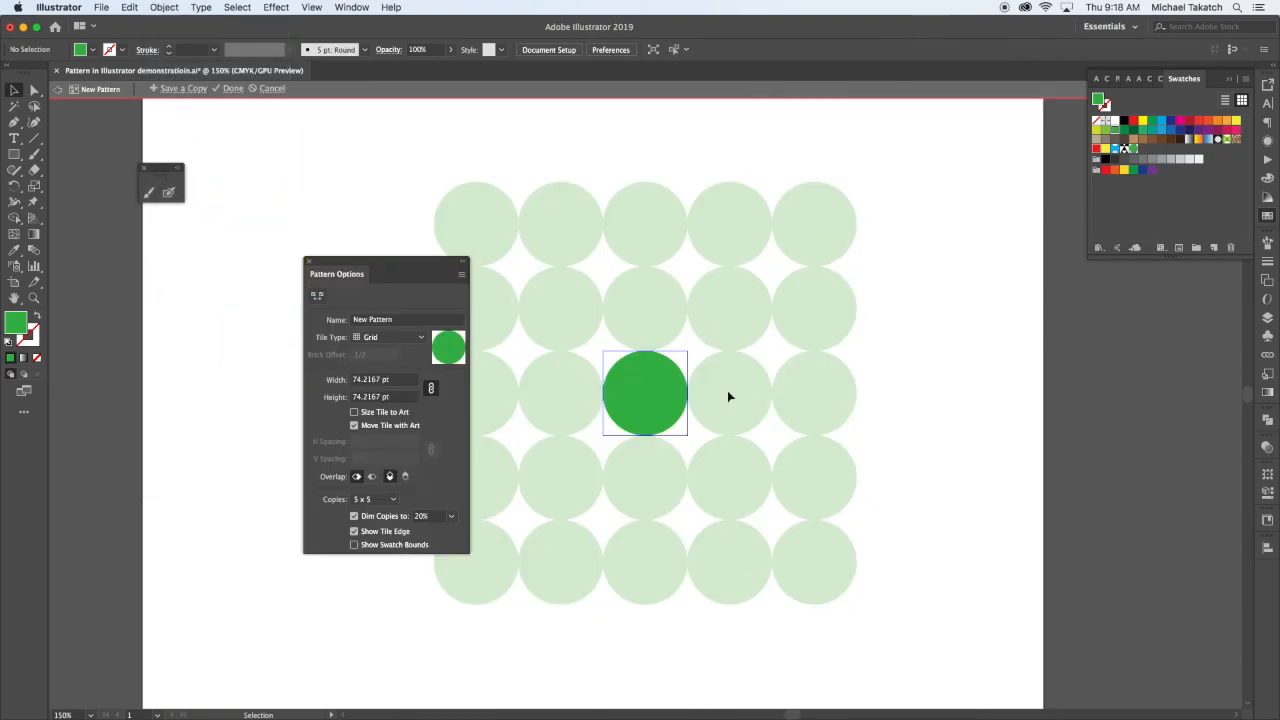
Name the green circle pattern "circle" and set its tile type to Brick by Column
click(404, 320)
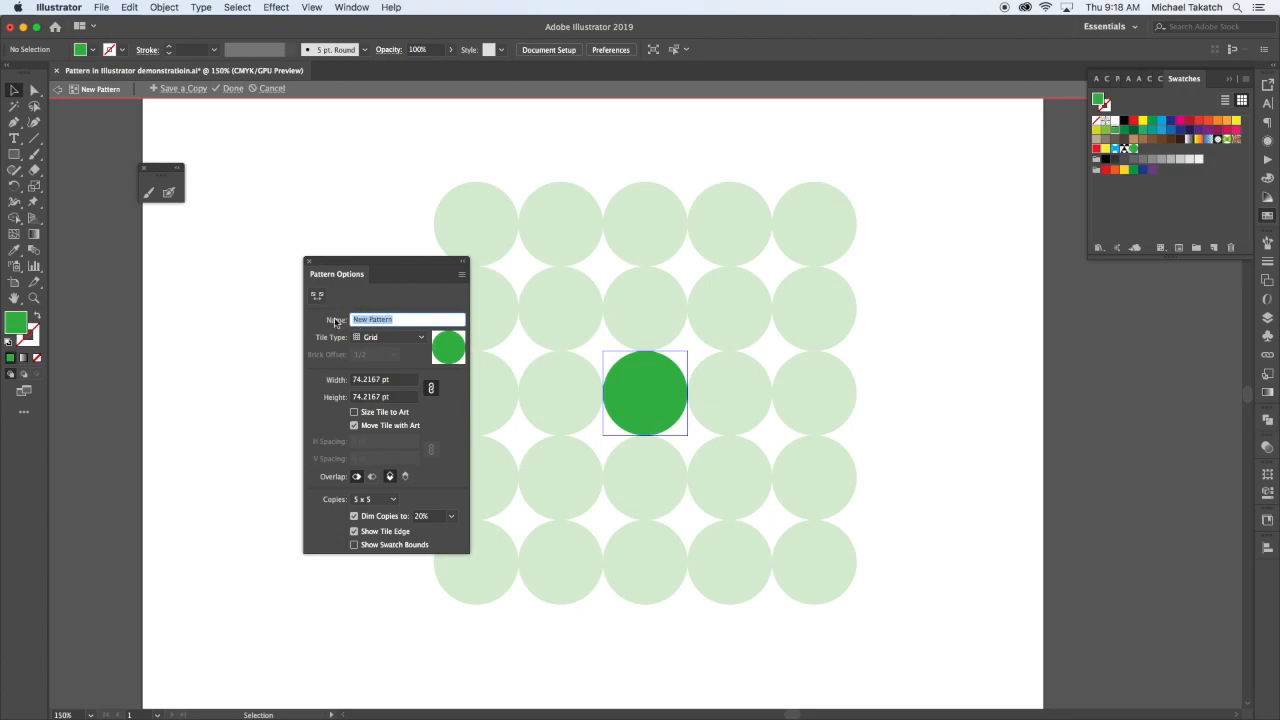
text(C)
click(393, 342)
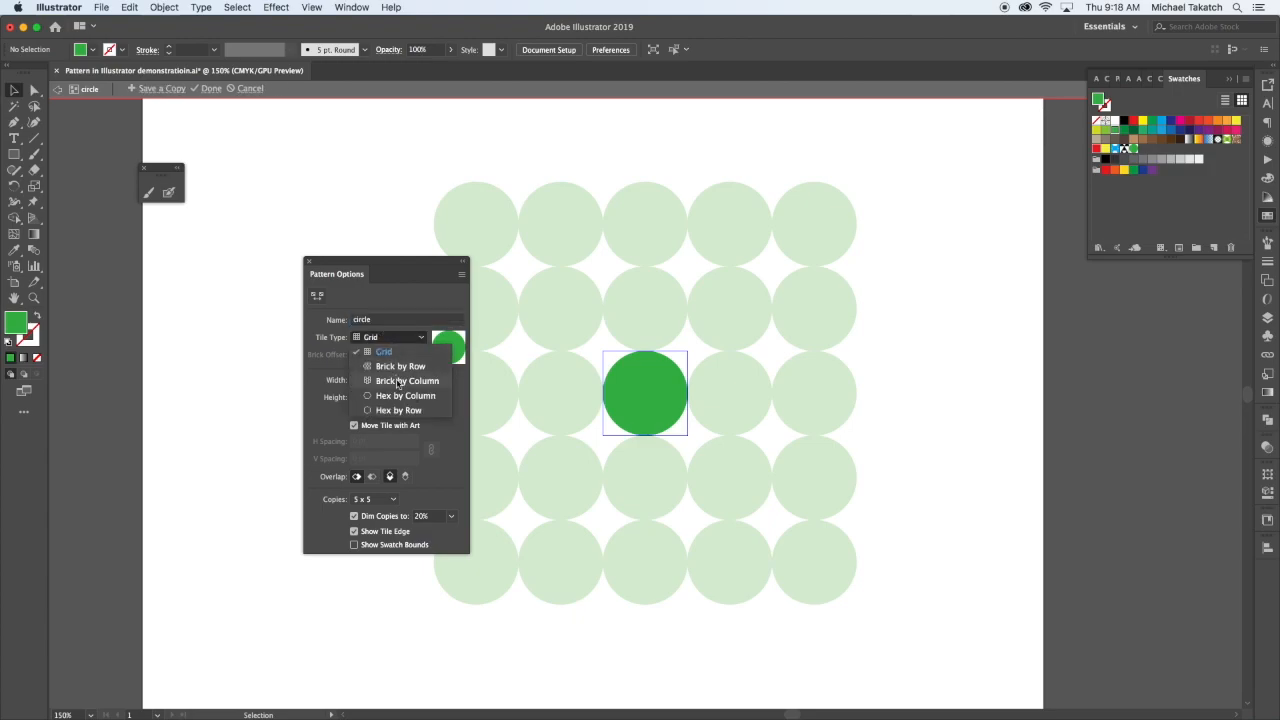
click(398, 384)
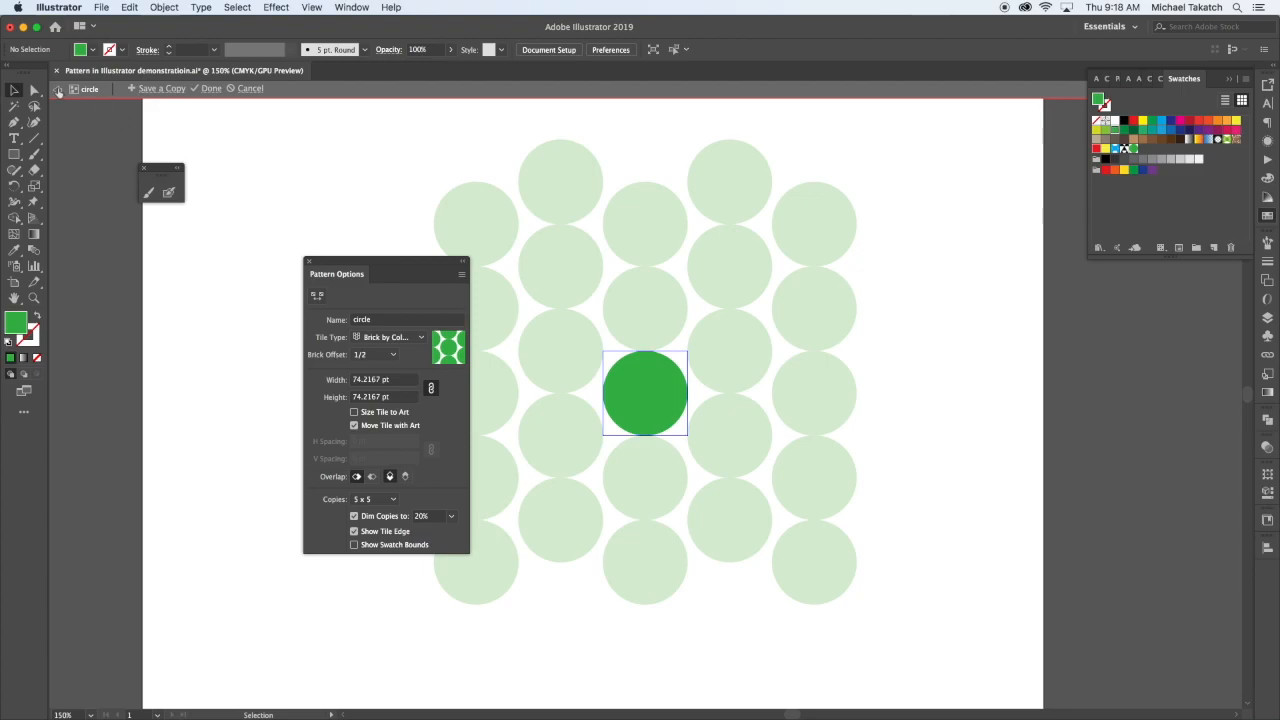
Set the circle pattern's overlap to right in front, size its tile to the art with -15 pt spacing both ways, and exit pattern editing
click(371, 476)
click(354, 412)
click(370, 441)
key(Down)
key(Down)
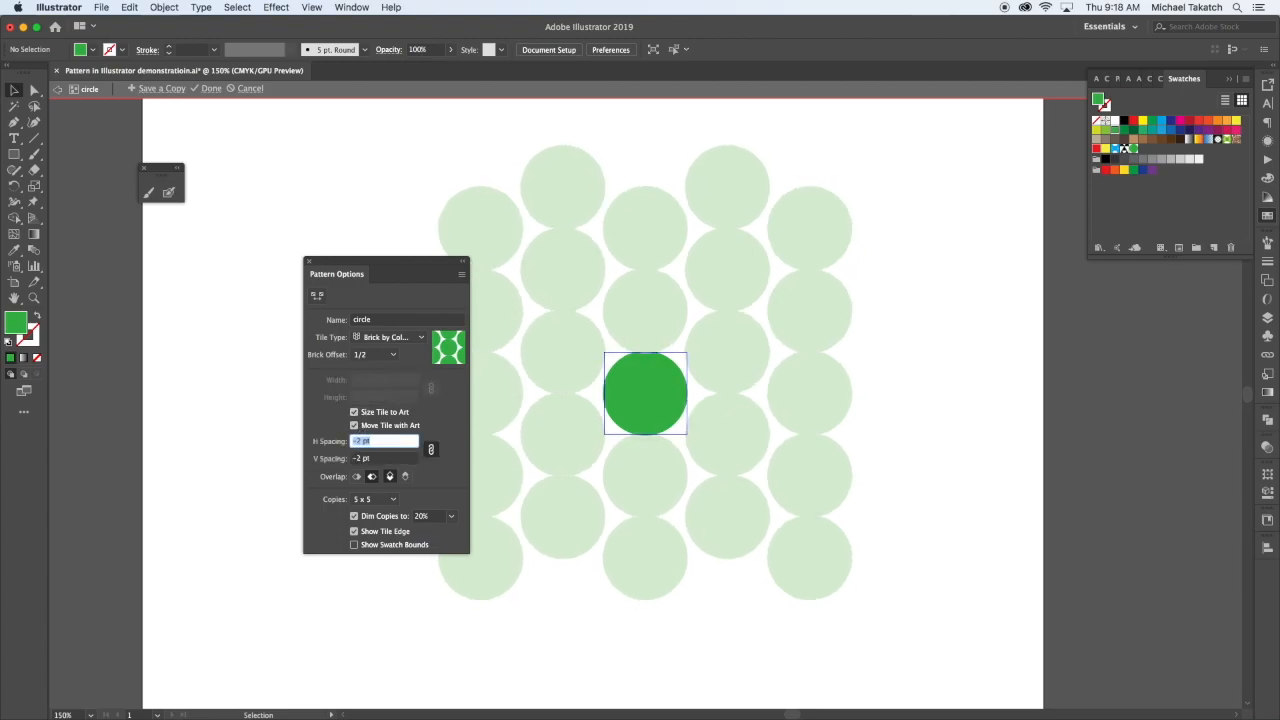
key(Down)
key(Down)
key(Down)
key(Down)
key(Down)
key(Down)
key(Down)
key(Down)
key(Down)
key(Down)
key(Down)
key(Down)
key(Down)
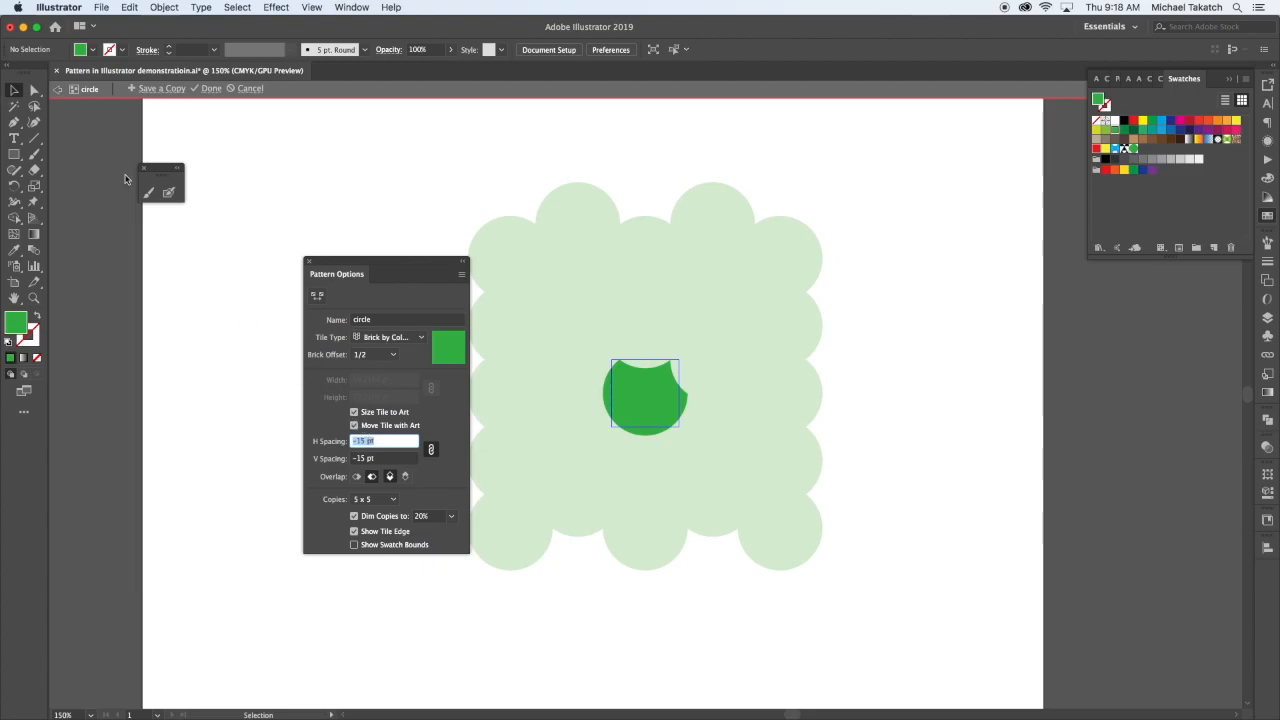
click(59, 90)
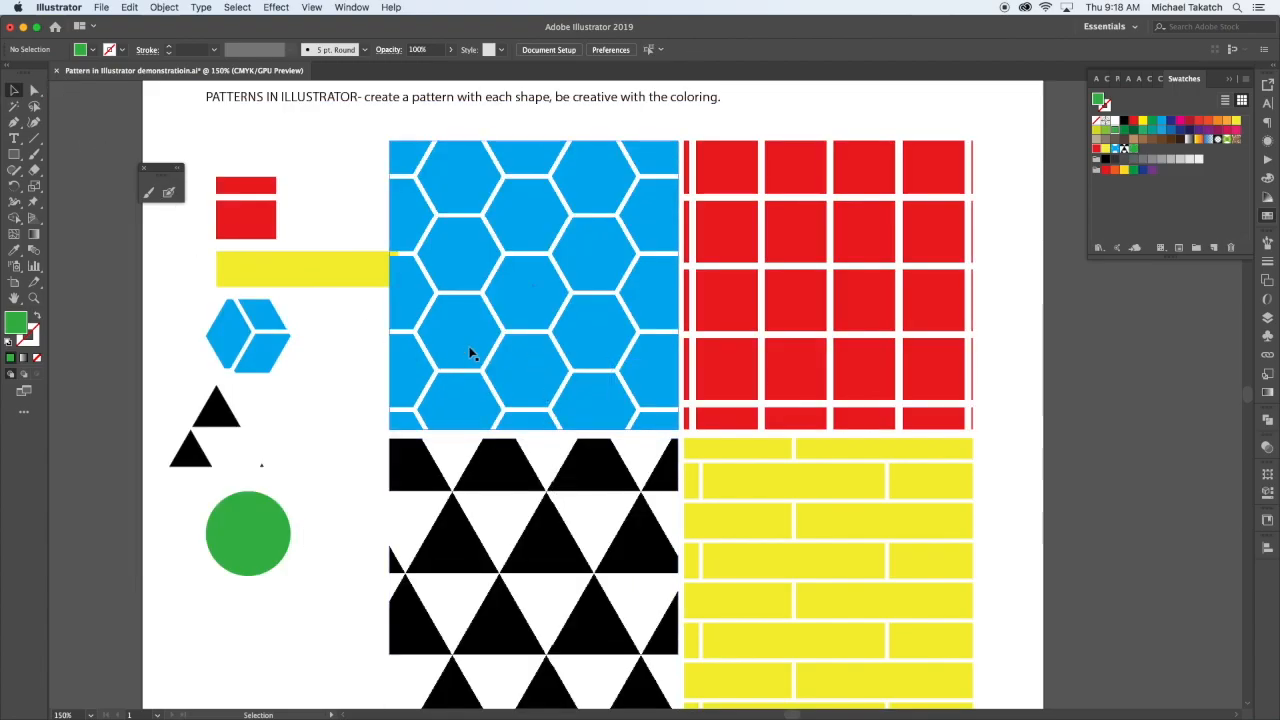
Duplicate the blue hexagon-patterned square to the right of the red one and fill the original square with the circle pattern
drag(420, 380, 1003, 372)
click(616, 368)
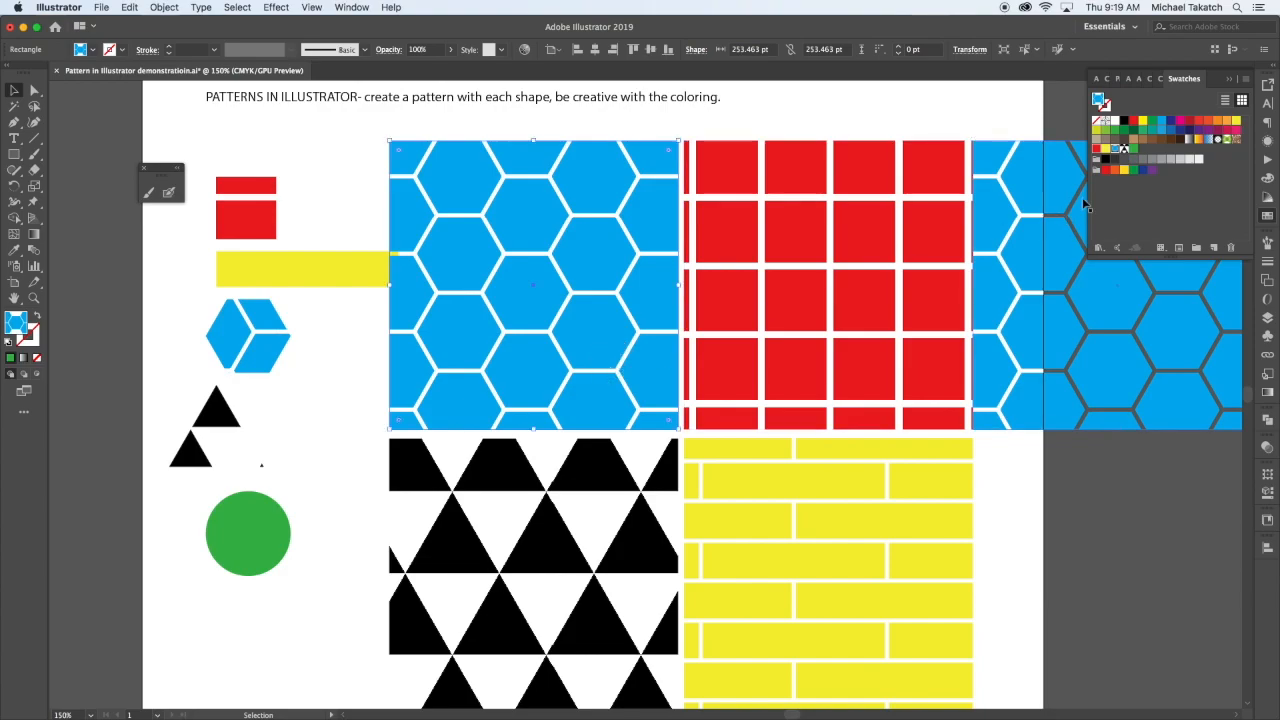
click(1133, 148)
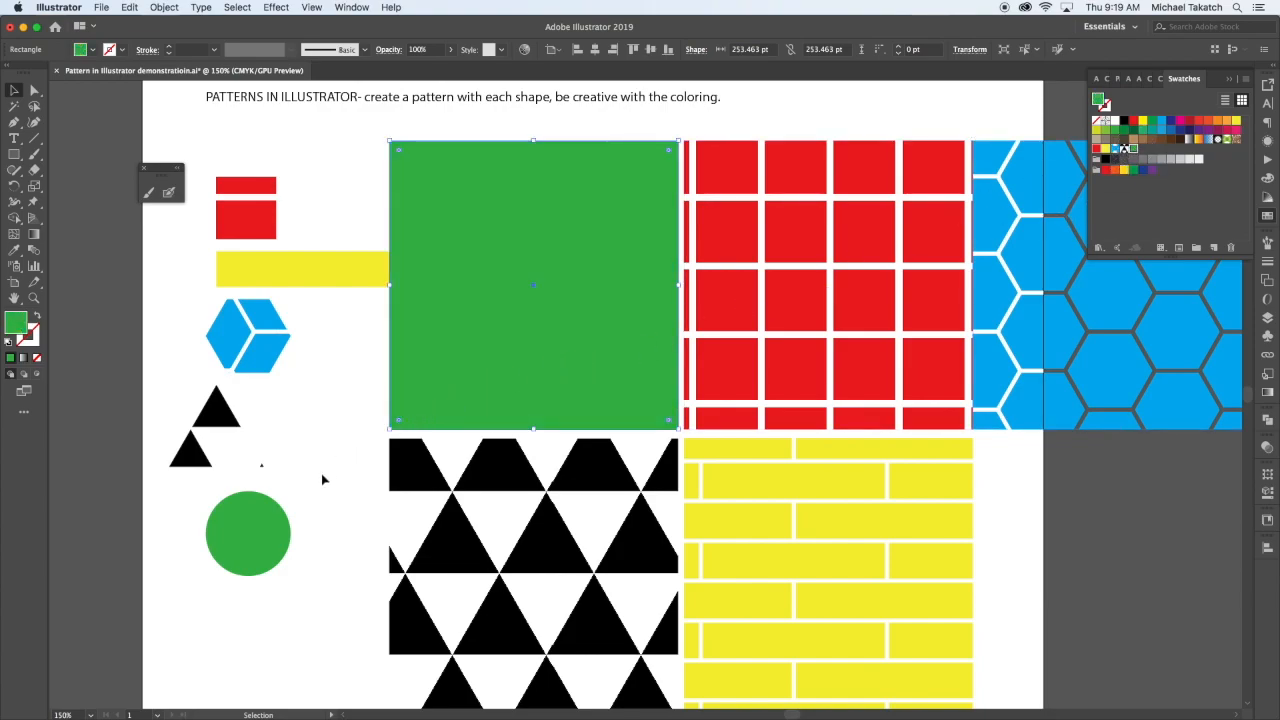
Edit the circle pattern, fill its circle with the linear yellow-to-orange-red gradient swatch, and exit pattern editing
double_click(1133, 149)
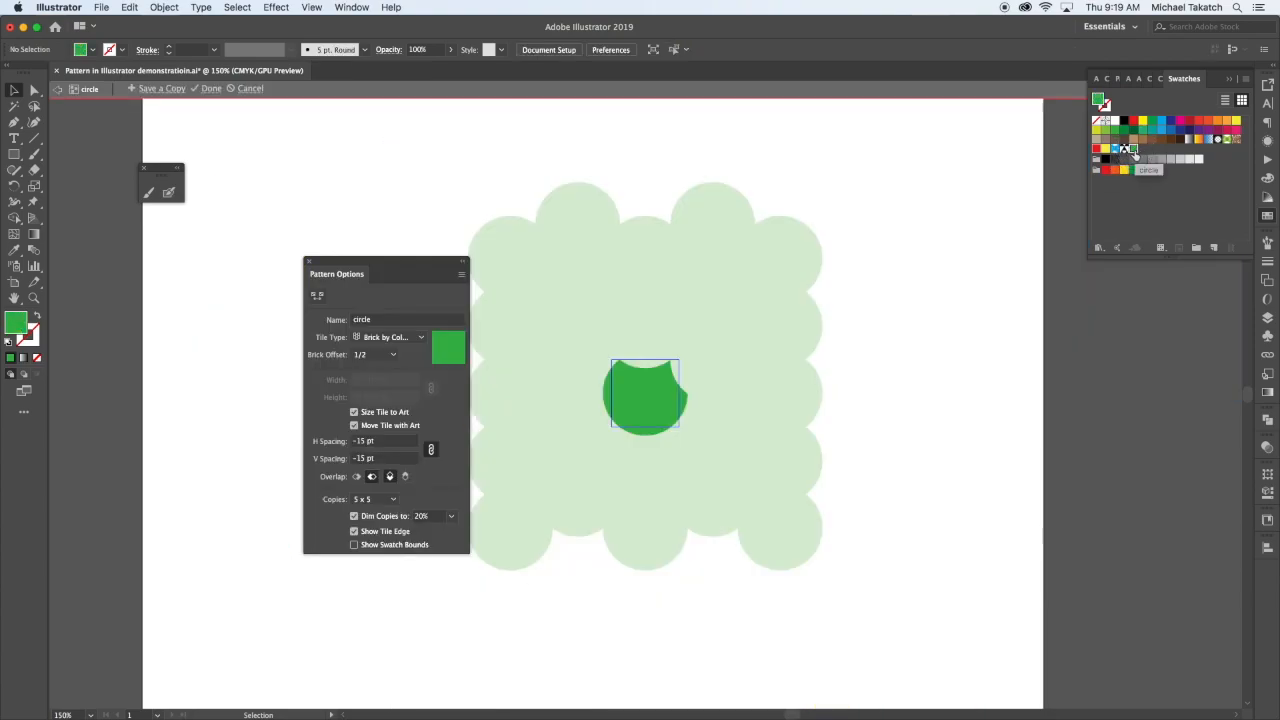
click(657, 401)
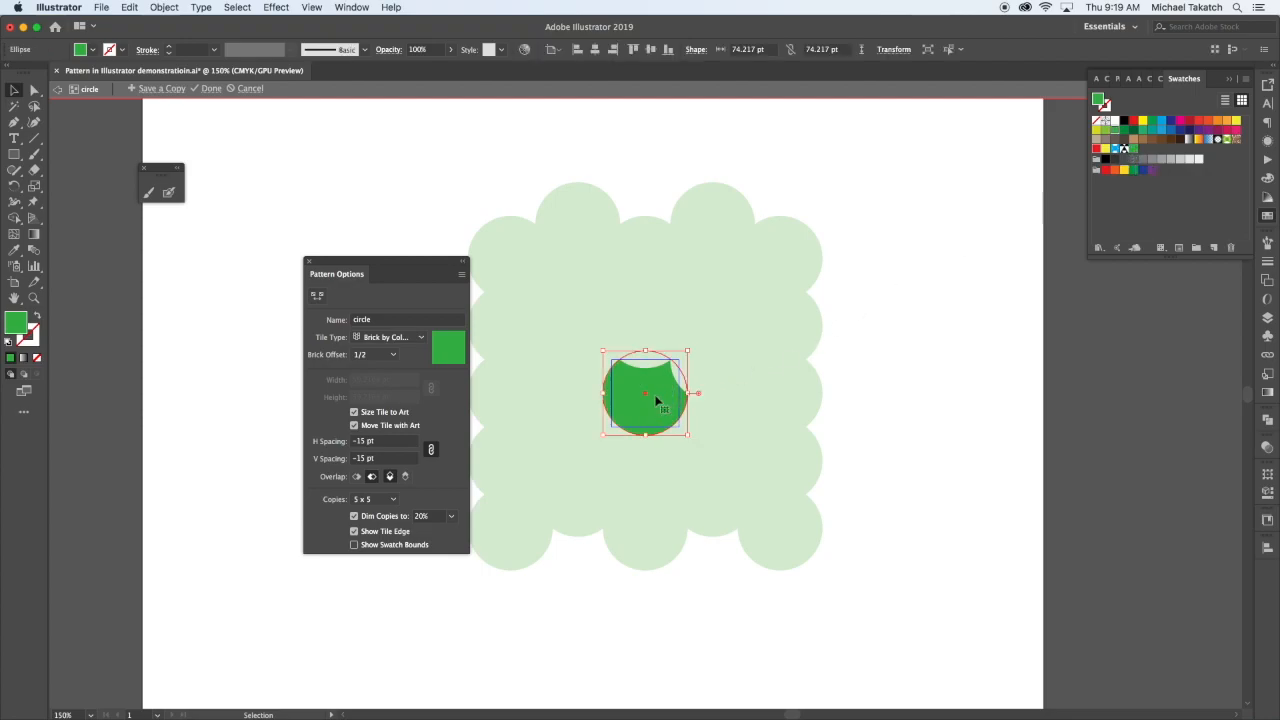
click(35, 236)
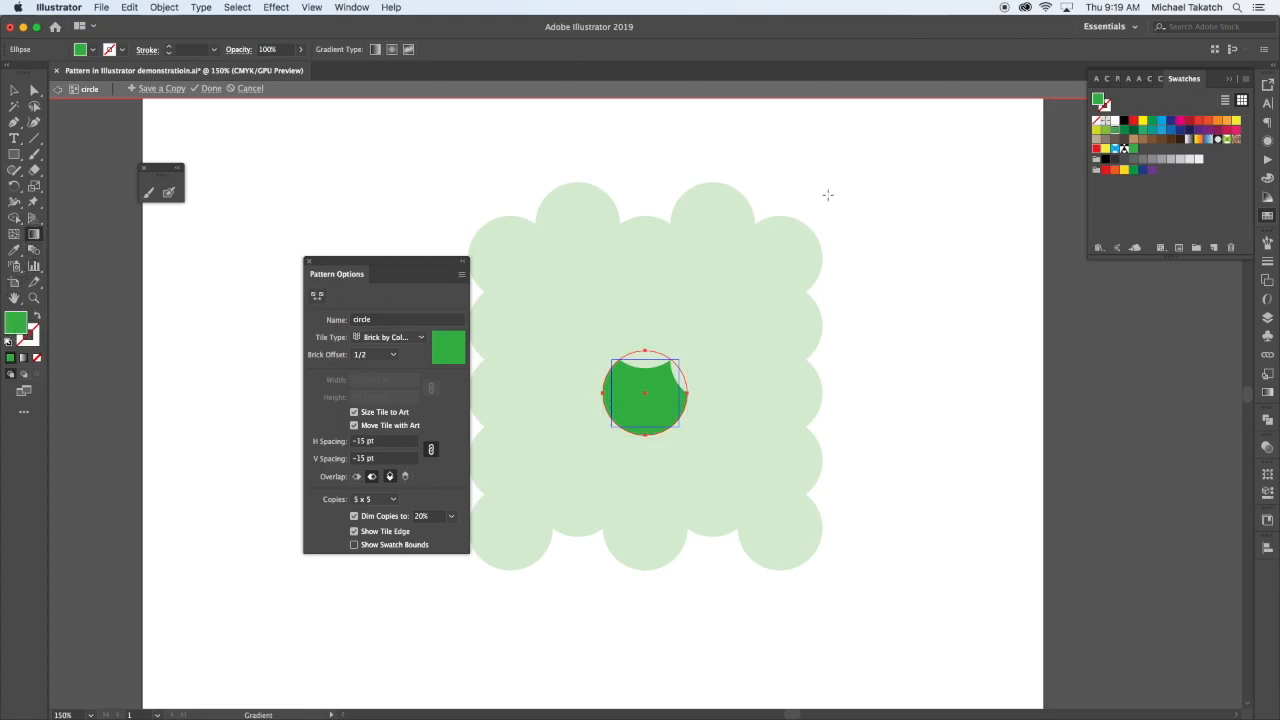
click(1196, 141)
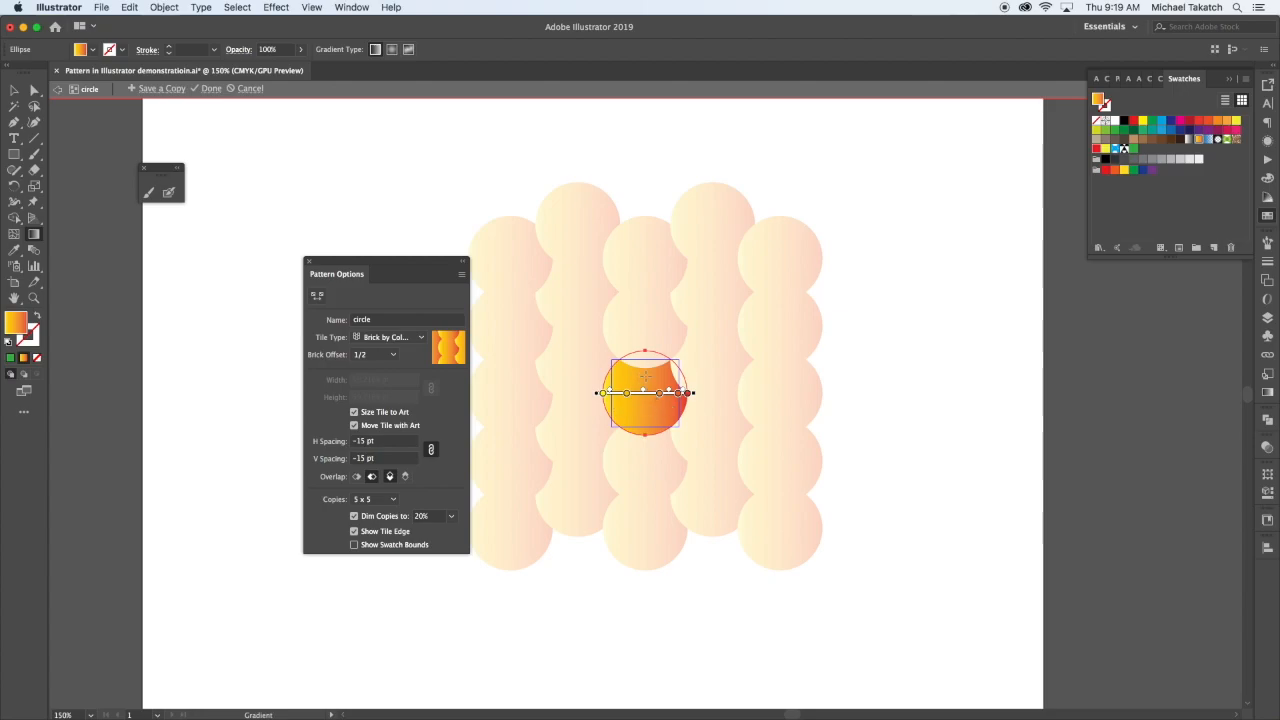
click(59, 93)
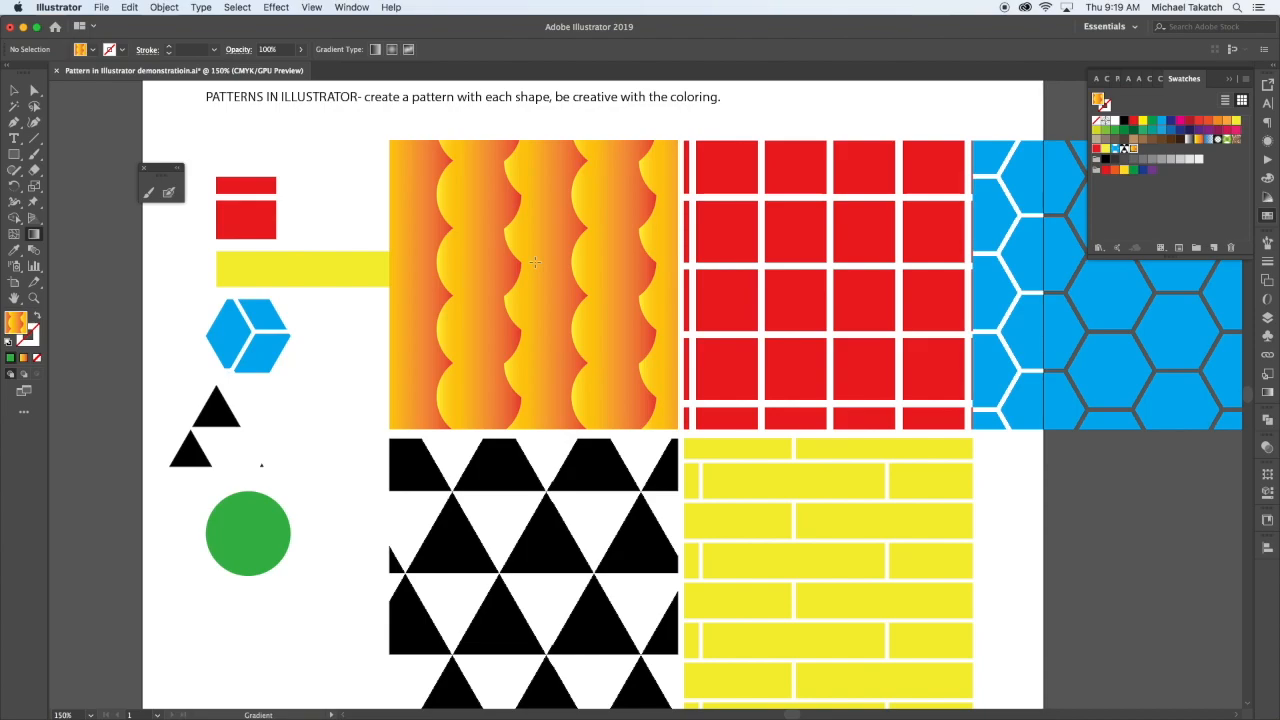
Select all five pattern-filled squares and cut them from the artwork
click(14, 90)
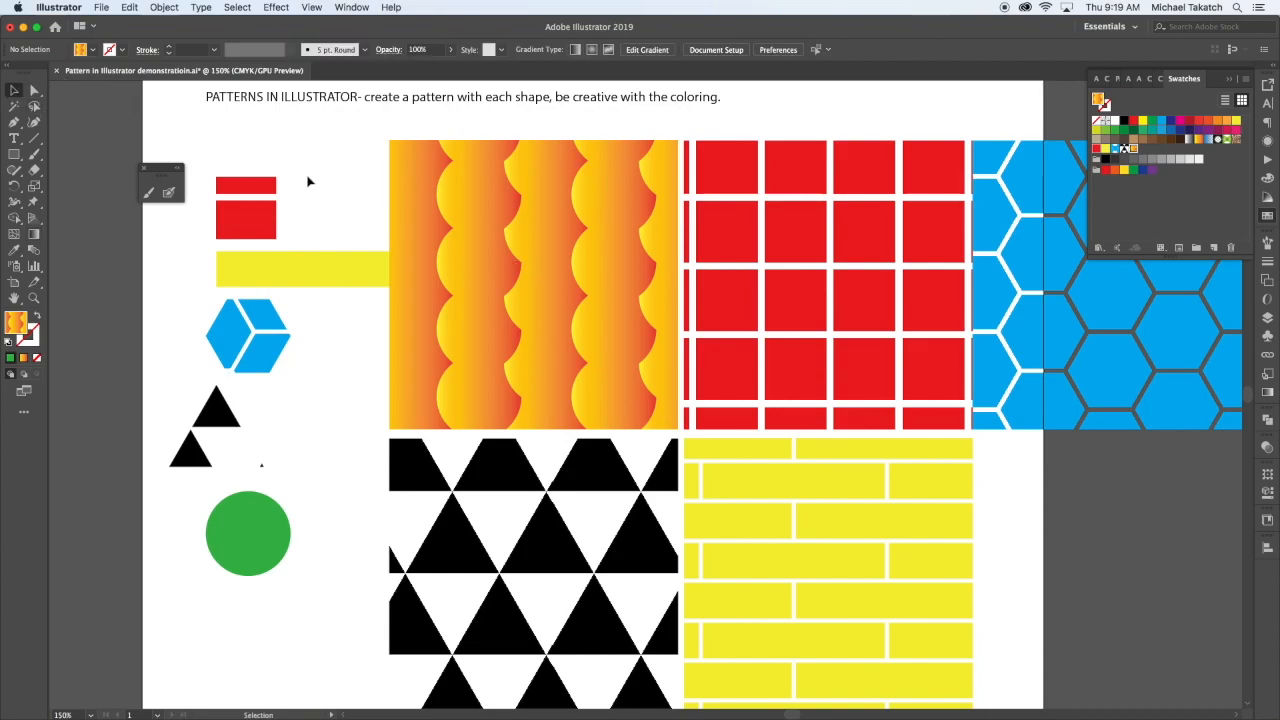
key(super+minus)
key(super+minus)
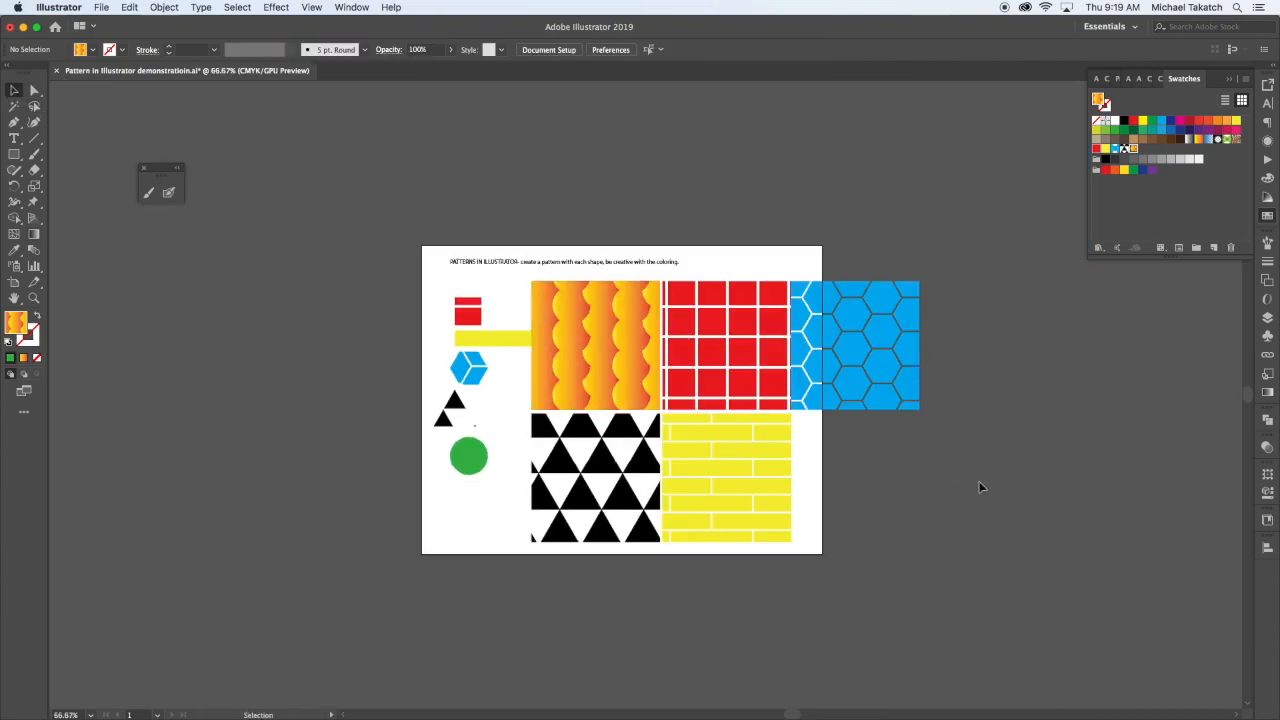
click(642, 360)
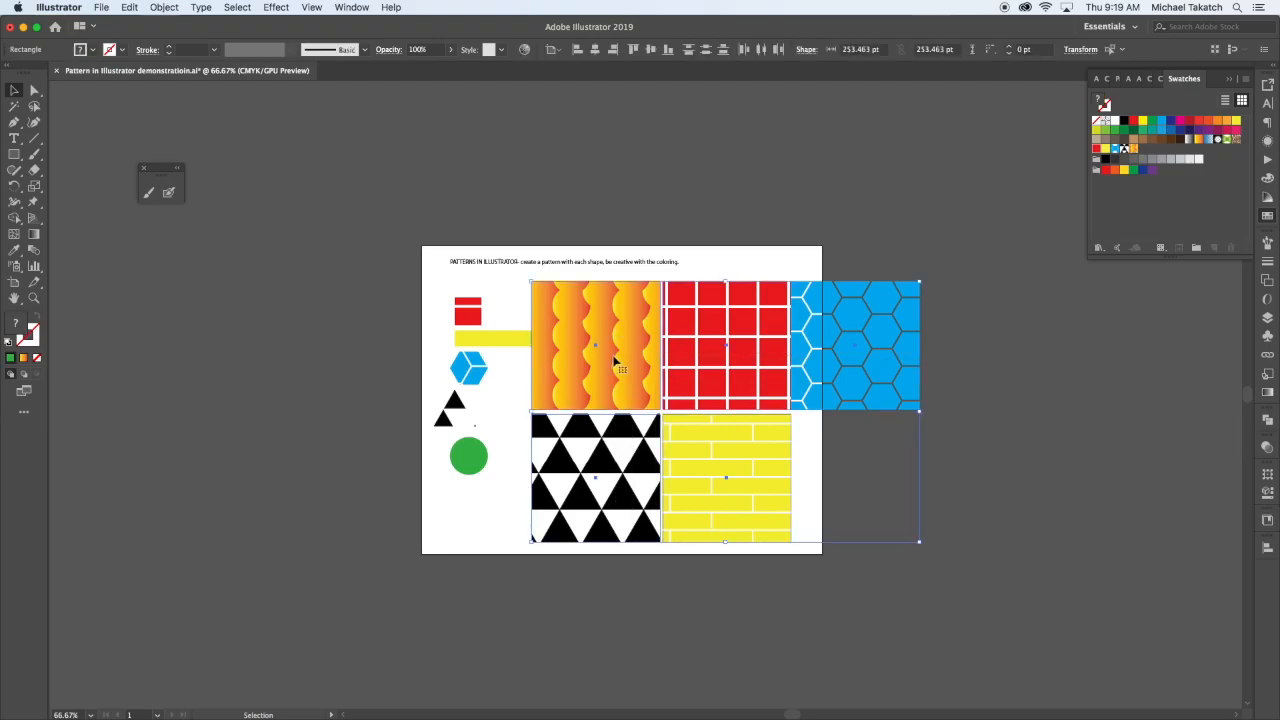
key(Delete)
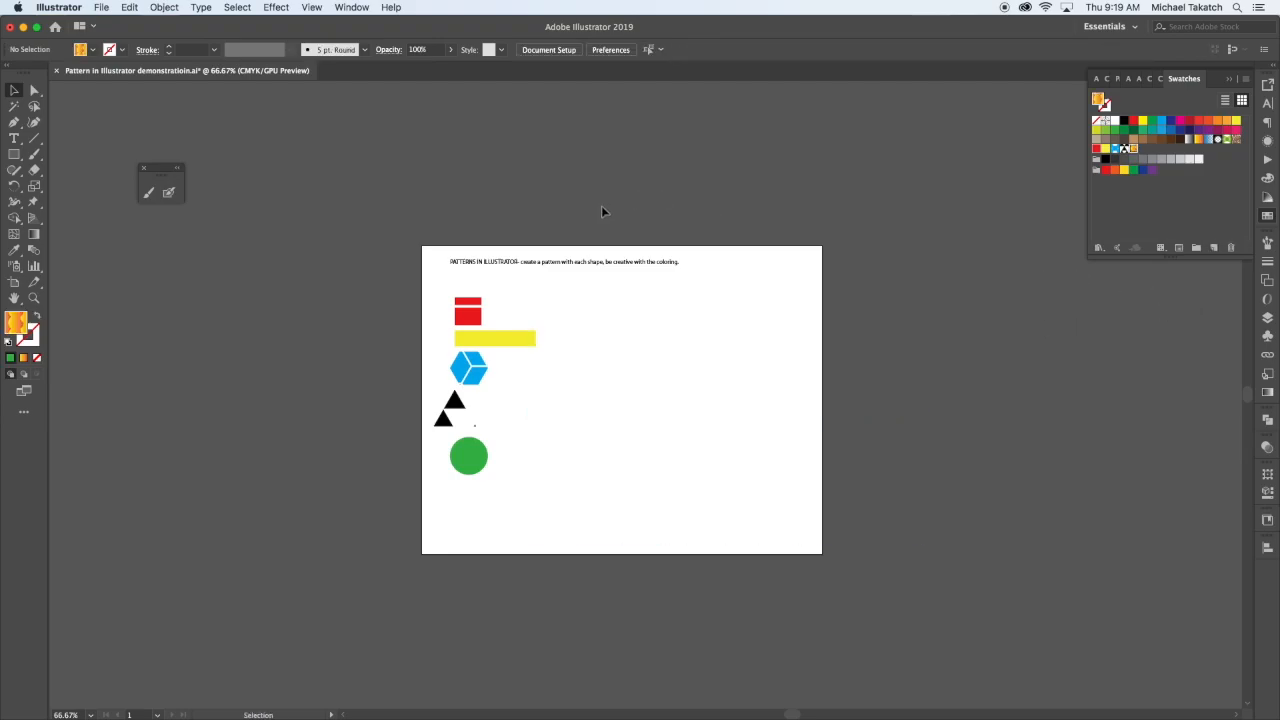
key(super+z)
click(130, 8)
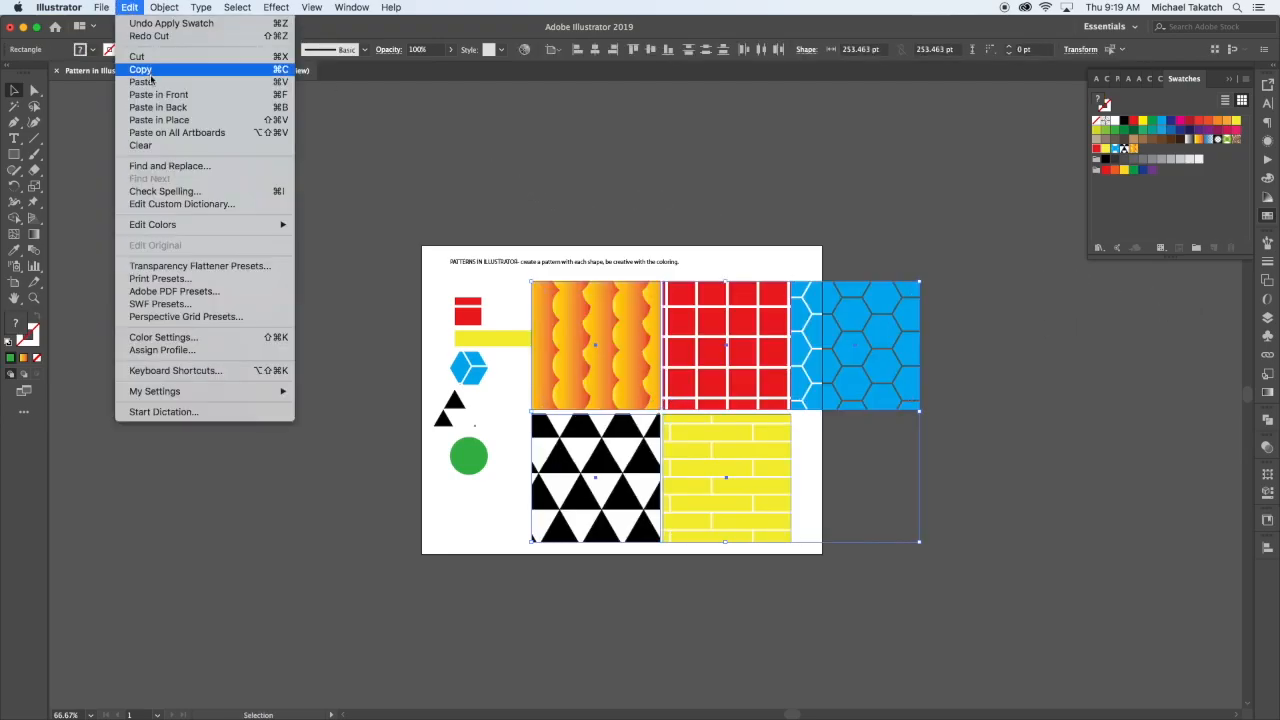
click(150, 56)
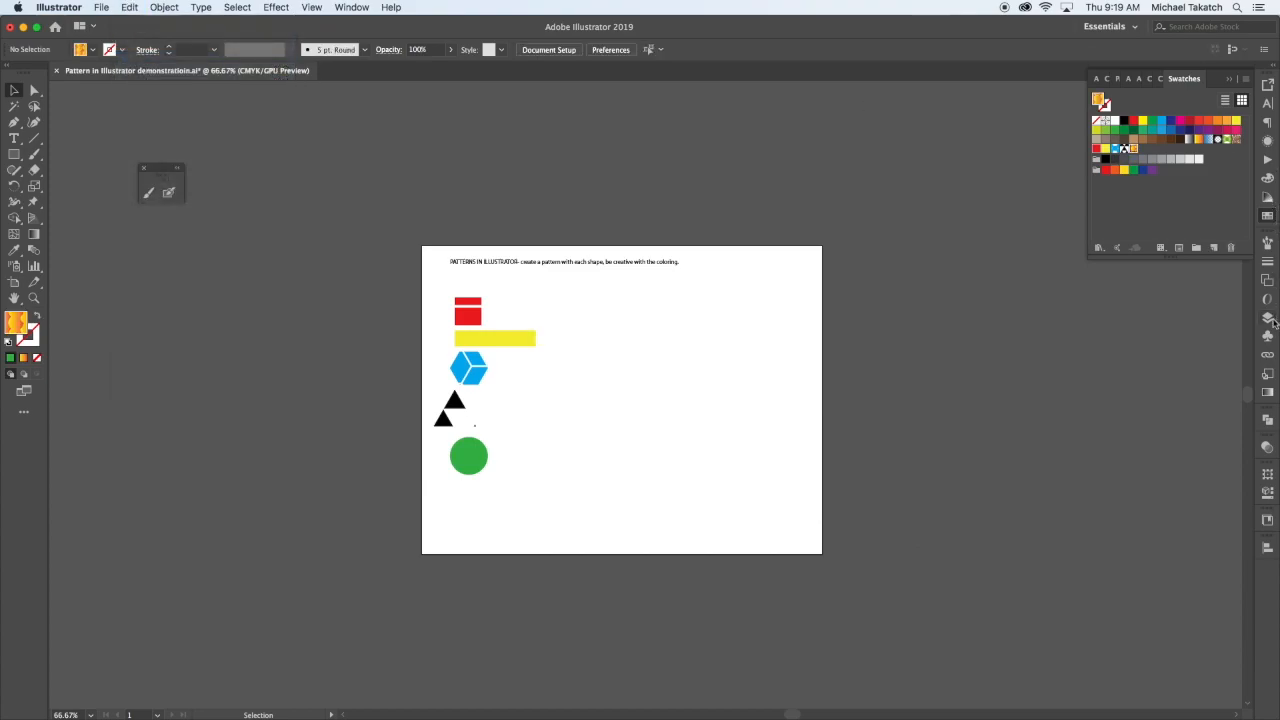
Create a new layer named "patterns" and paste the cut squares in place on it
click(1268, 318)
click(1213, 538)
double_click(1177, 262)
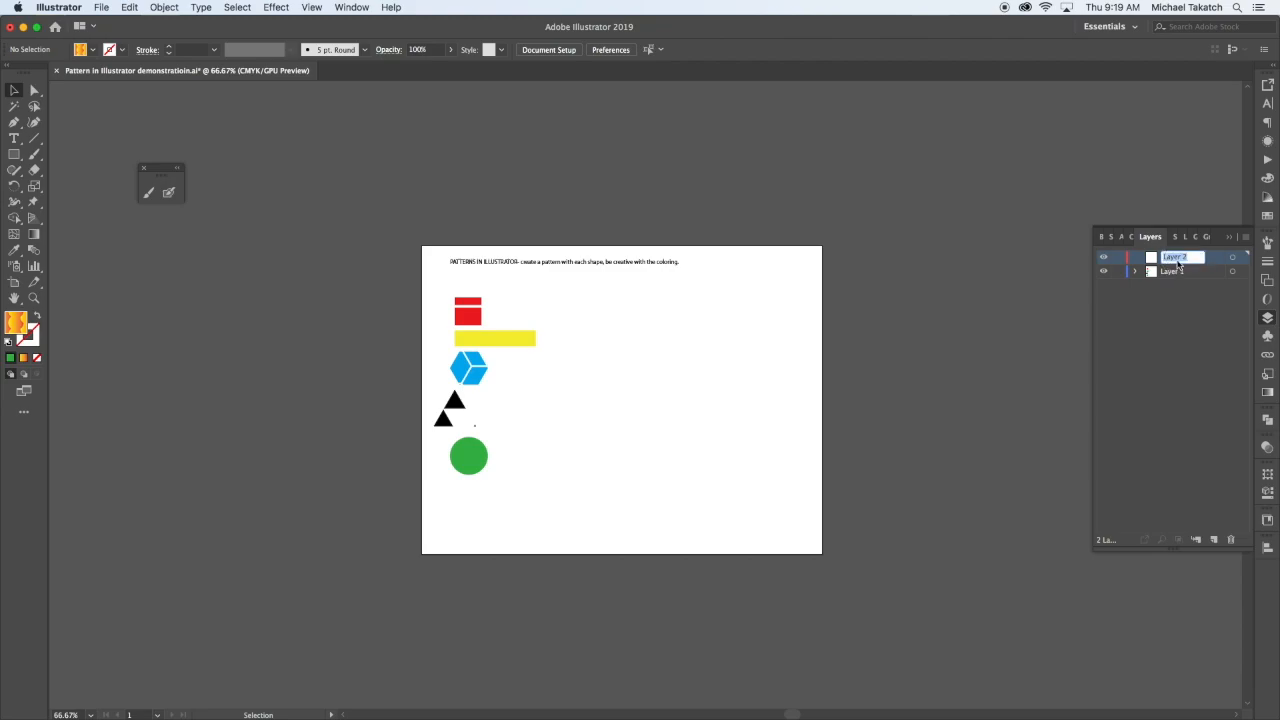
text(patterns)
key(Return)
click(129, 12)
click(165, 117)
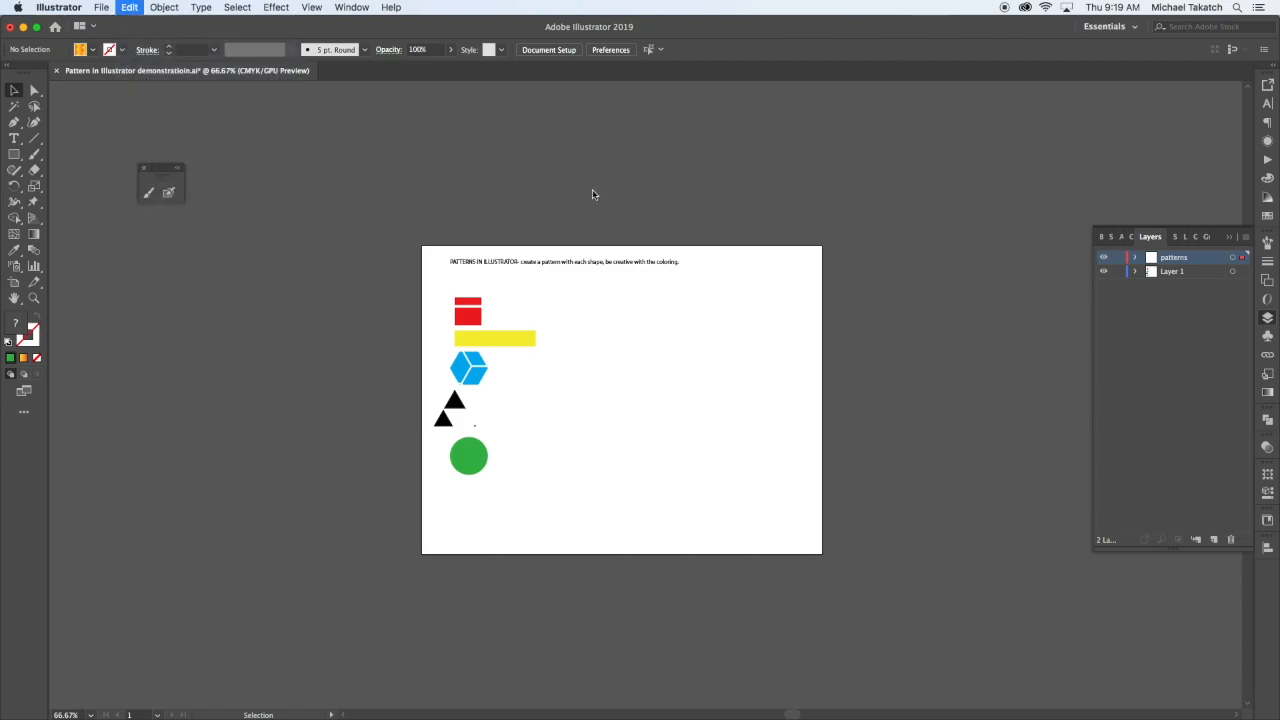
Hide Layer 1, then move the five squares inside the artboard and scale them down to about 193 pt each
click(1103, 272)
drag(852, 340, 753, 293)
drag(810, 254, 770, 289)
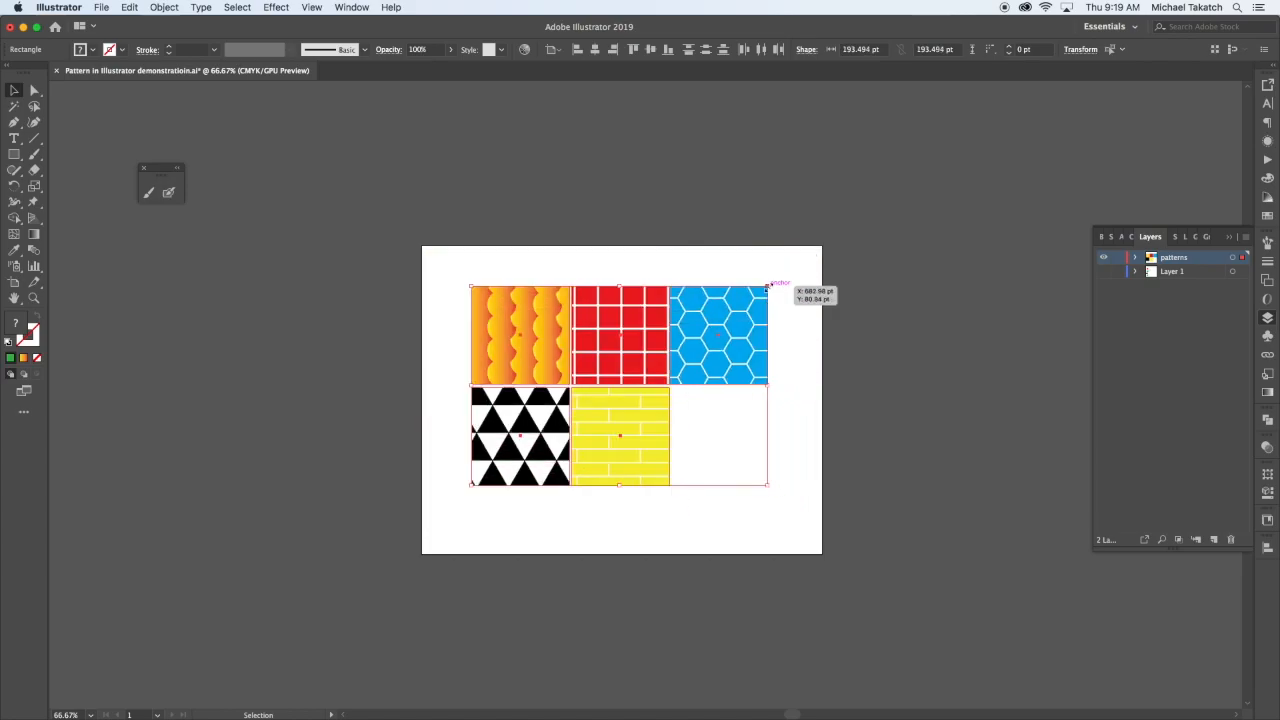
click(777, 459)
Group the three squares of the upper row, and group the two squares of the lower row separately
drag(769, 331, 449, 343)
click(164, 7)
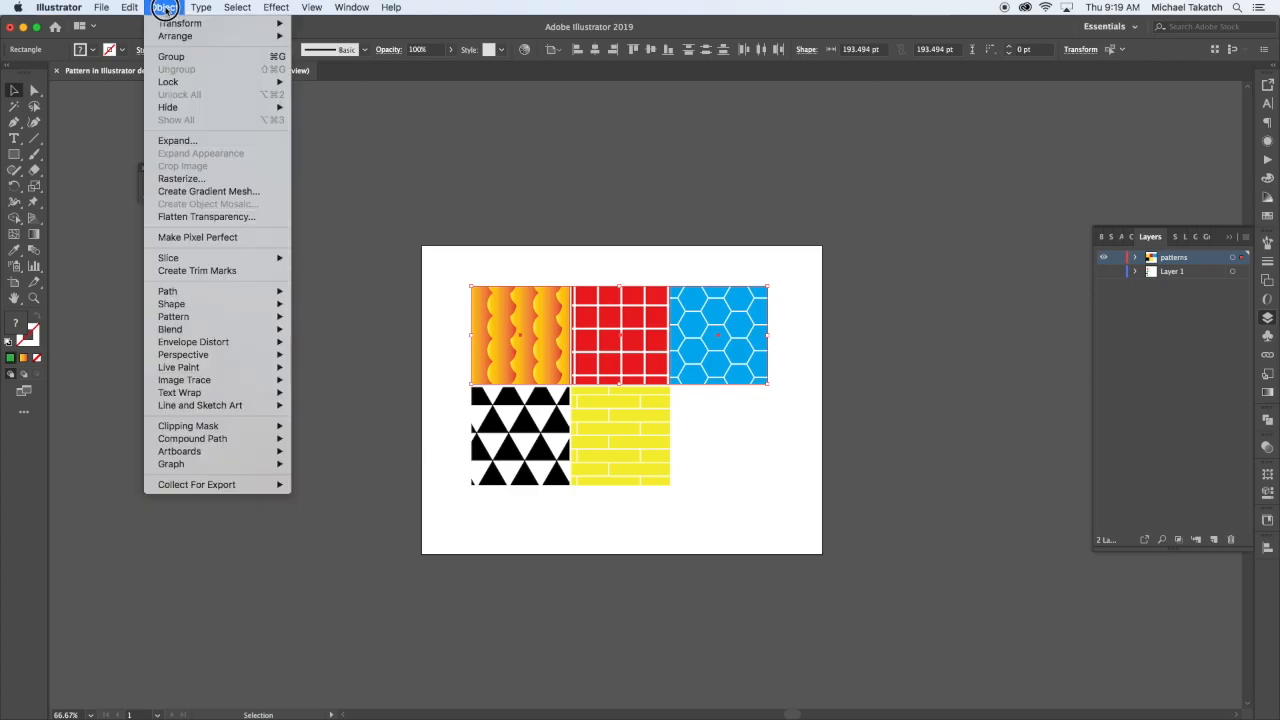
click(171, 54)
drag(722, 428, 435, 459)
click(164, 7)
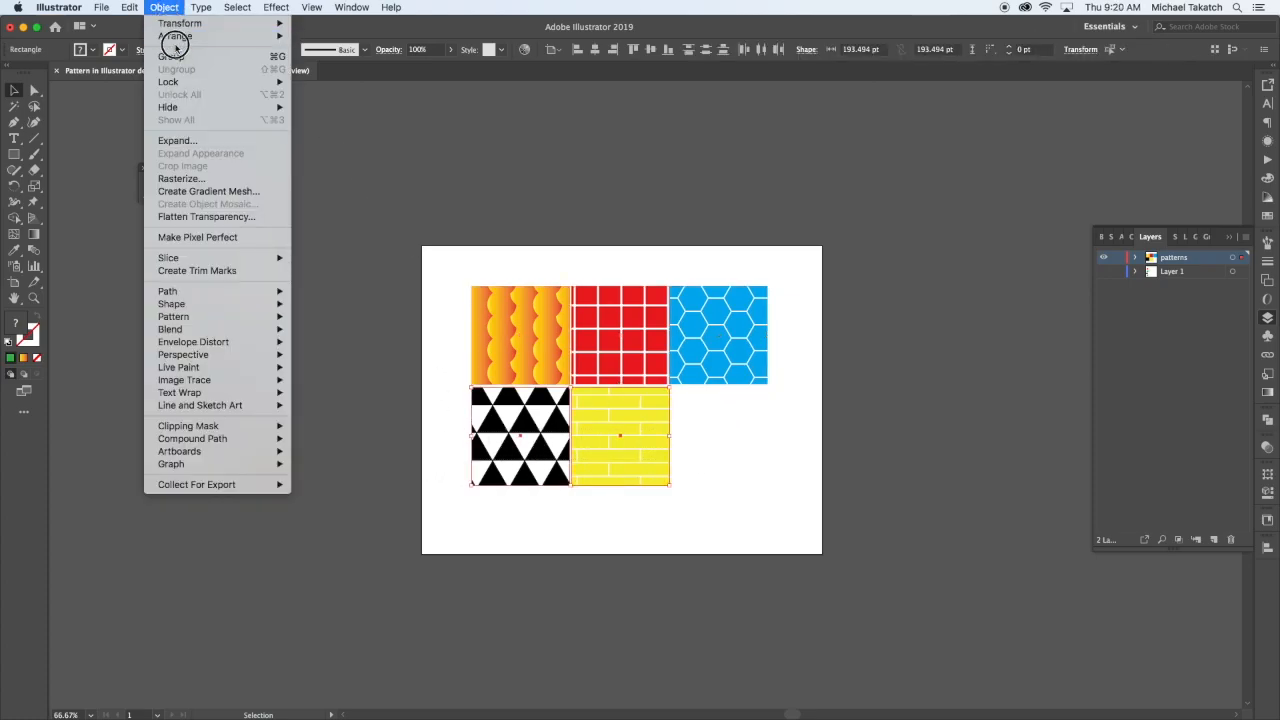
click(171, 54)
Select both row groups and center them horizontally on the artboard
drag(768, 452, 470, 320)
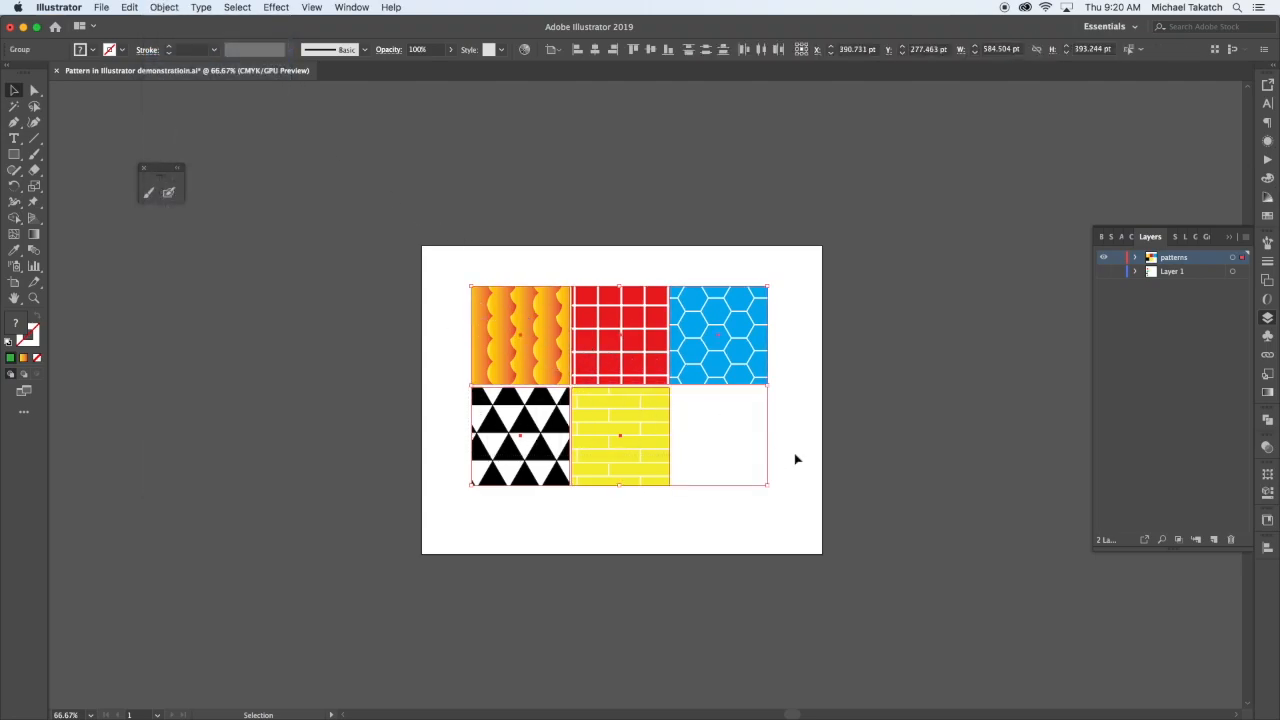
click(561, 55)
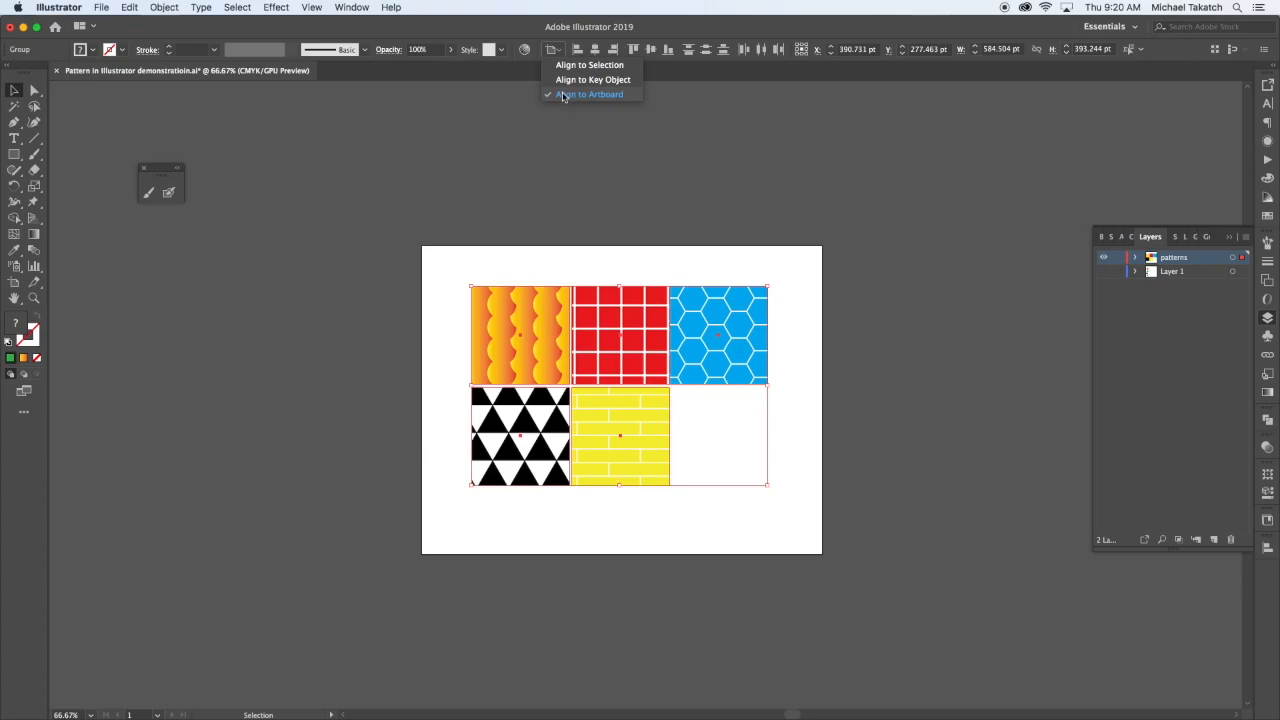
click(594, 52)
click(594, 52)
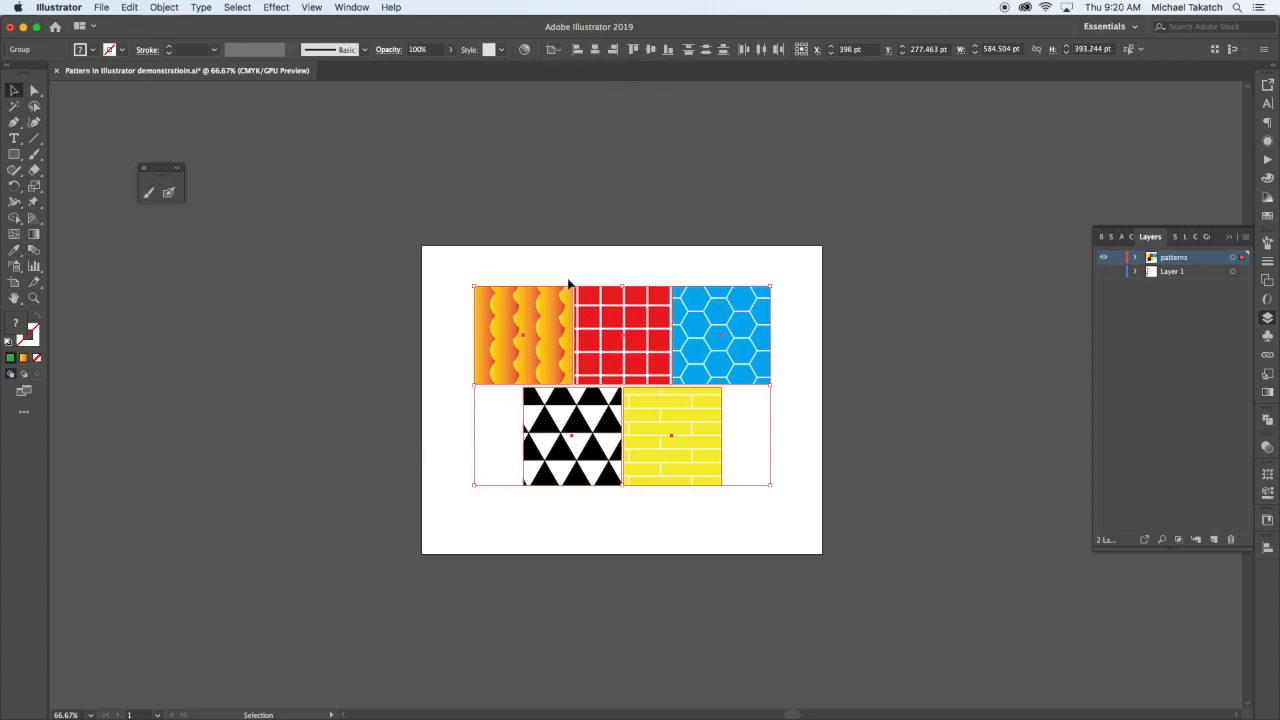
Group the two rows together and center the whole arrangement vertically on the artboard
click(755, 463)
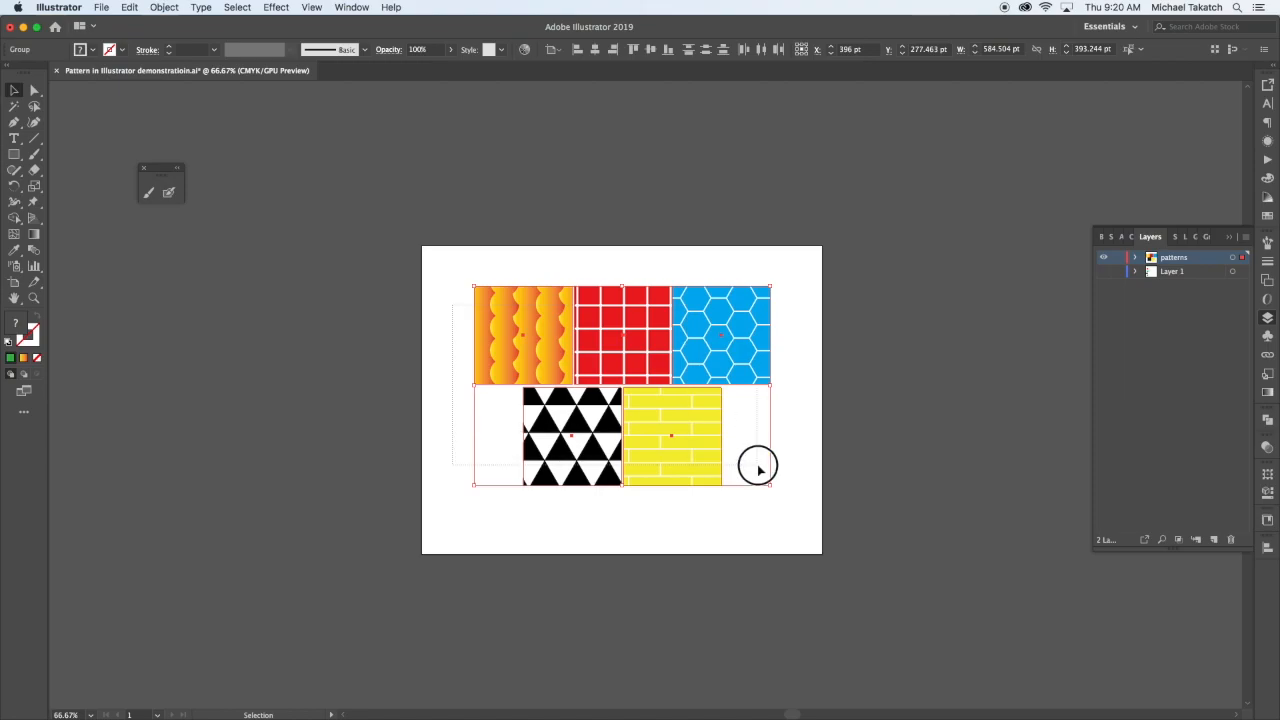
click(174, 8)
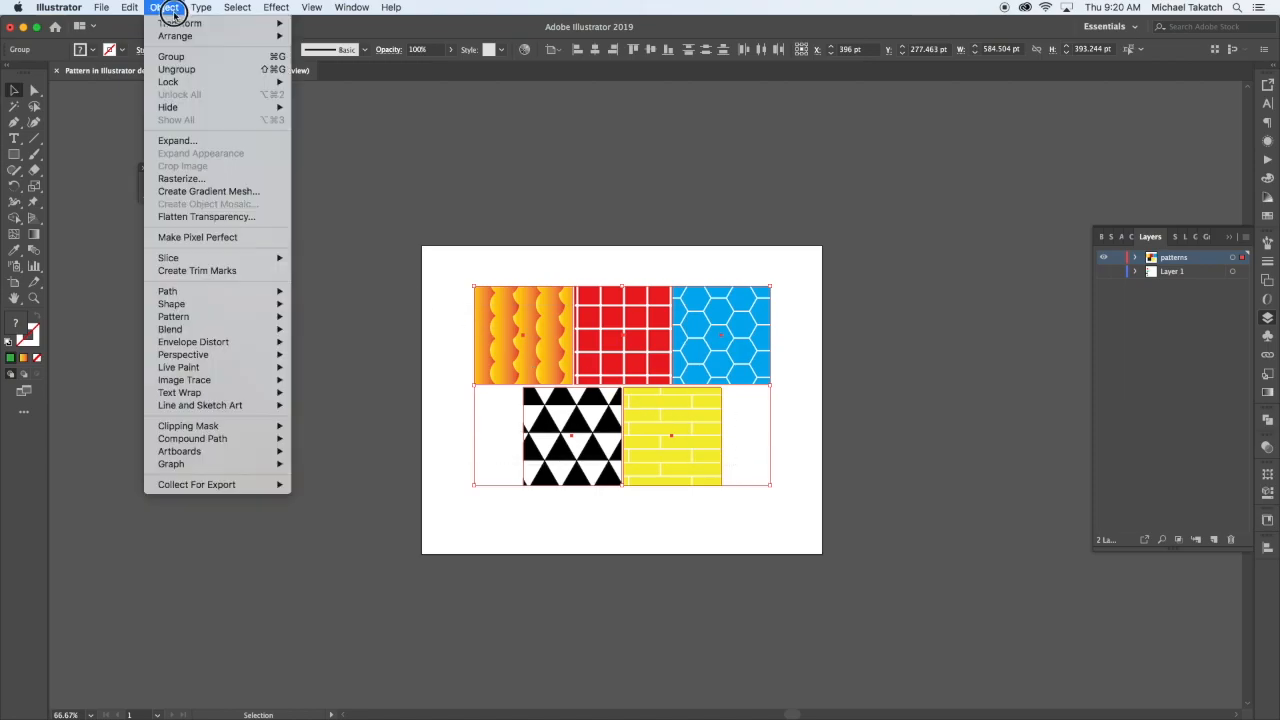
click(175, 58)
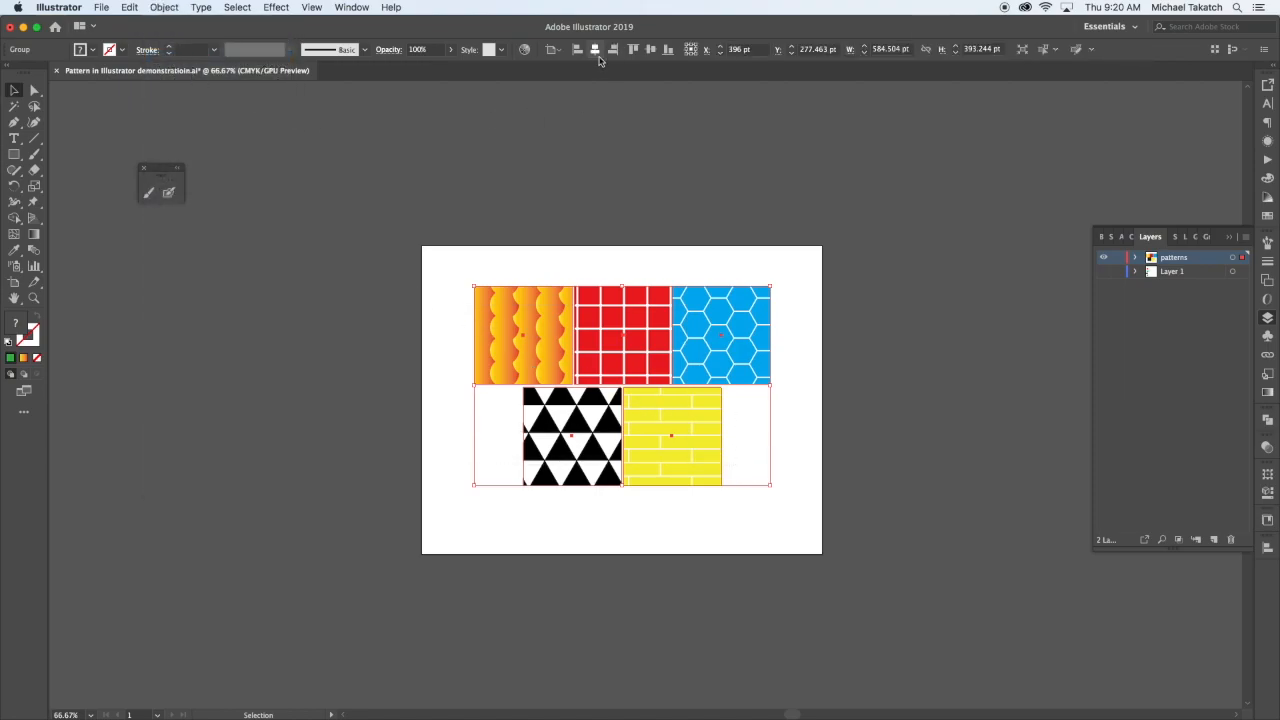
click(650, 50)
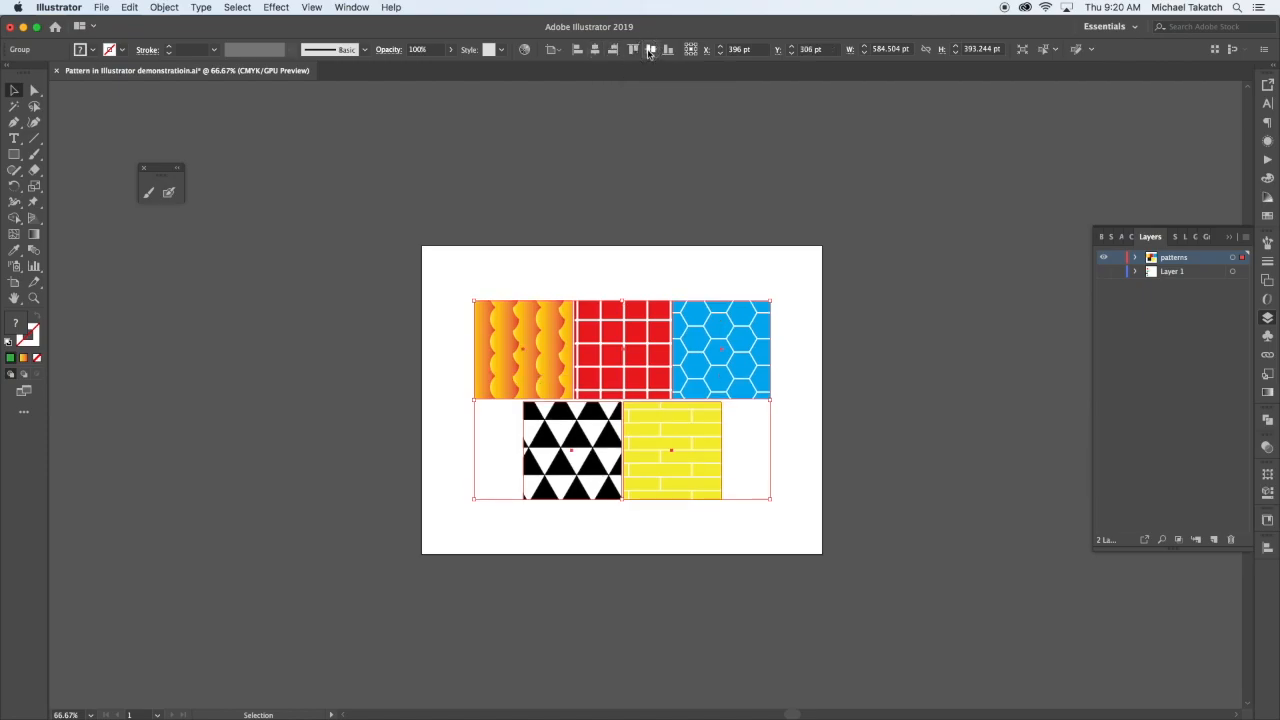
Switch to Full Screen Mode and examine the deselected arrangement of pattern squares at 150% zoom
click(25, 393)
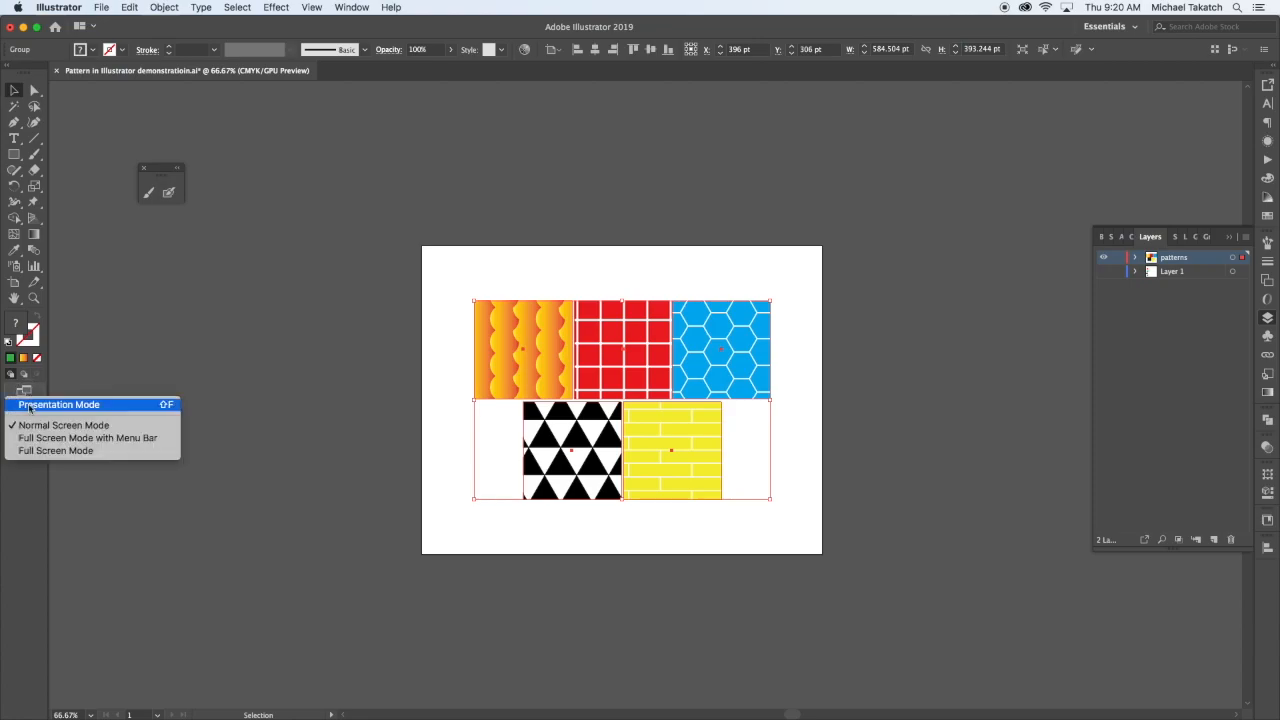
click(45, 451)
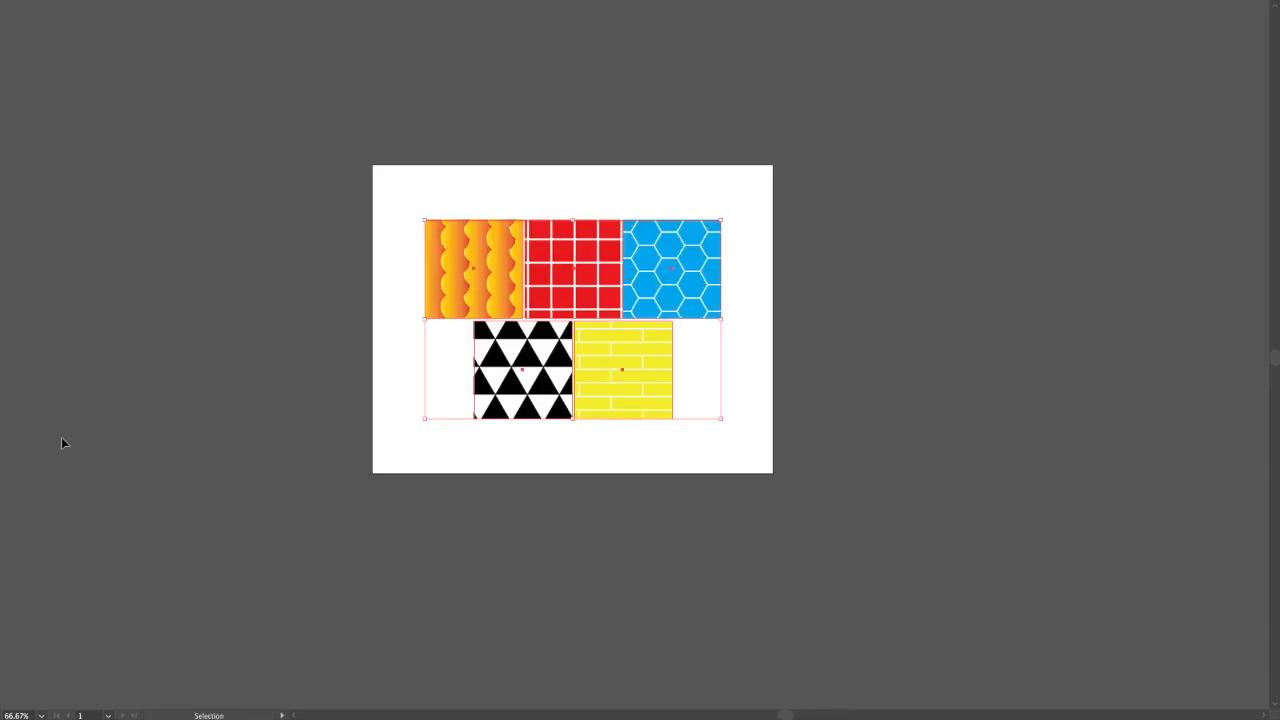
click(396, 250)
key(a)
key(ctrl+equal)
key(ctrl+equal)
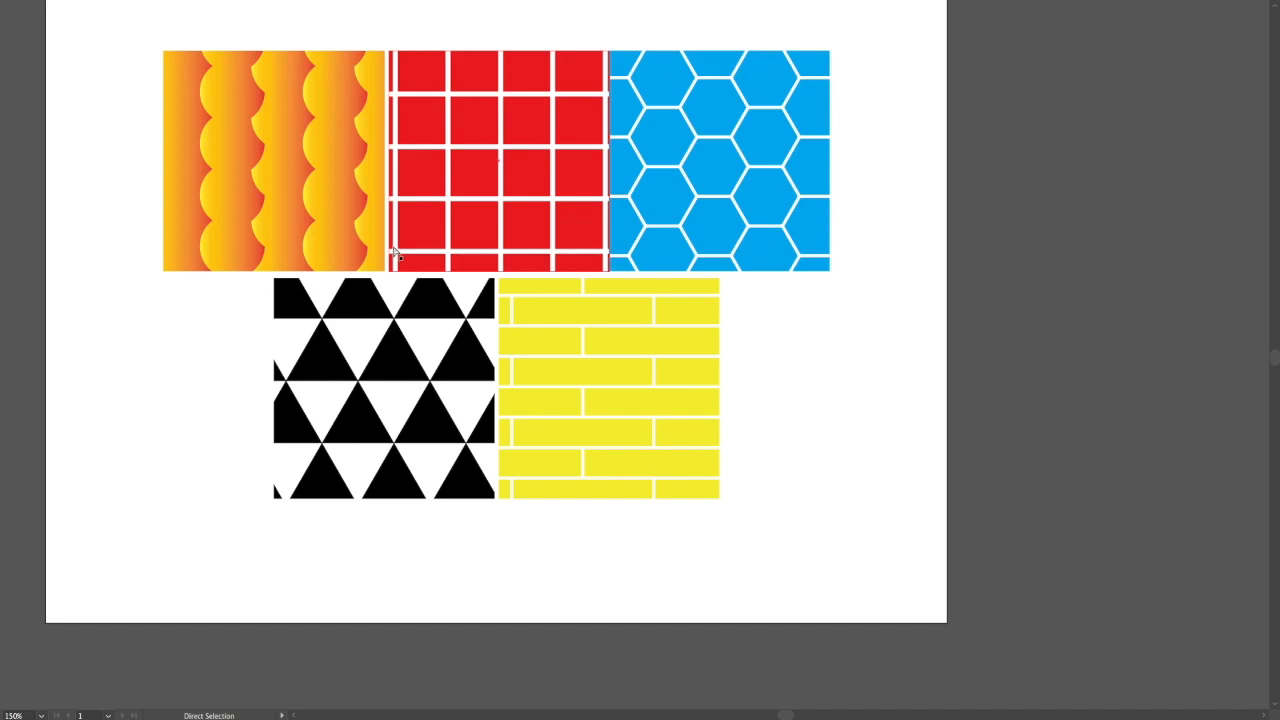
key(space)
drag(440, 198, 533, 291)
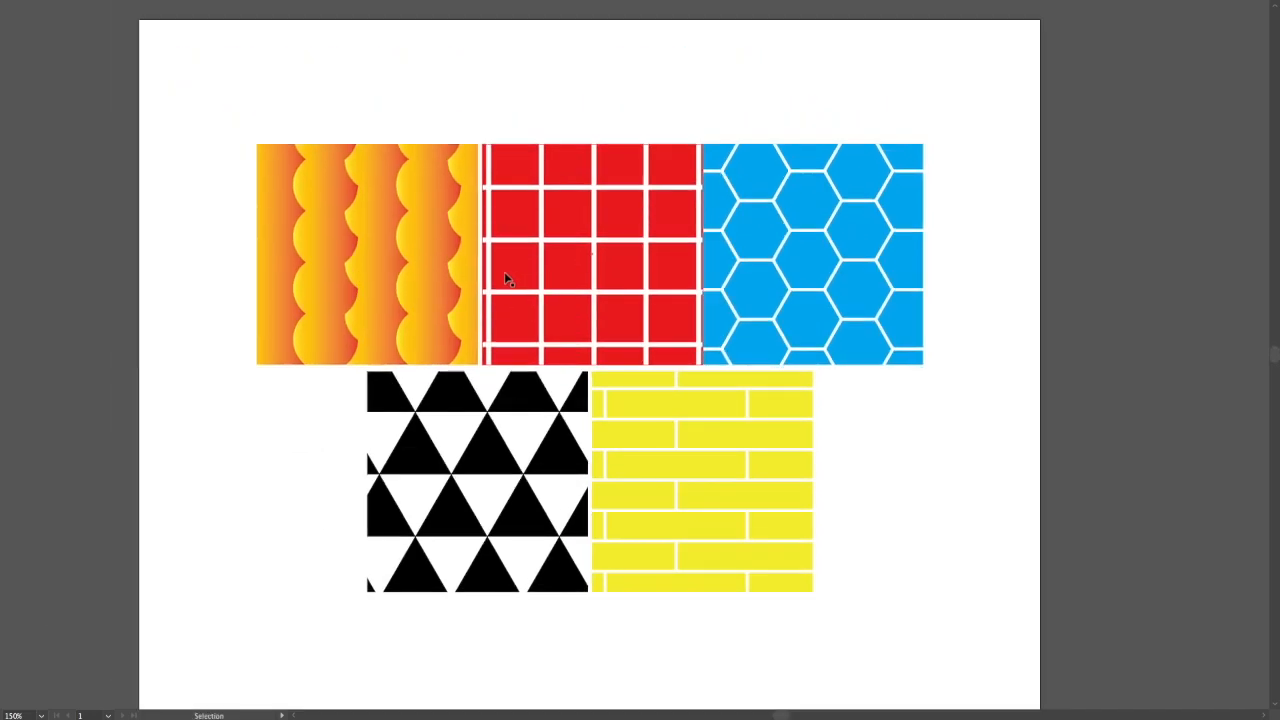
ctrl+click(440, 244)
drag(227, 112, 958, 642)
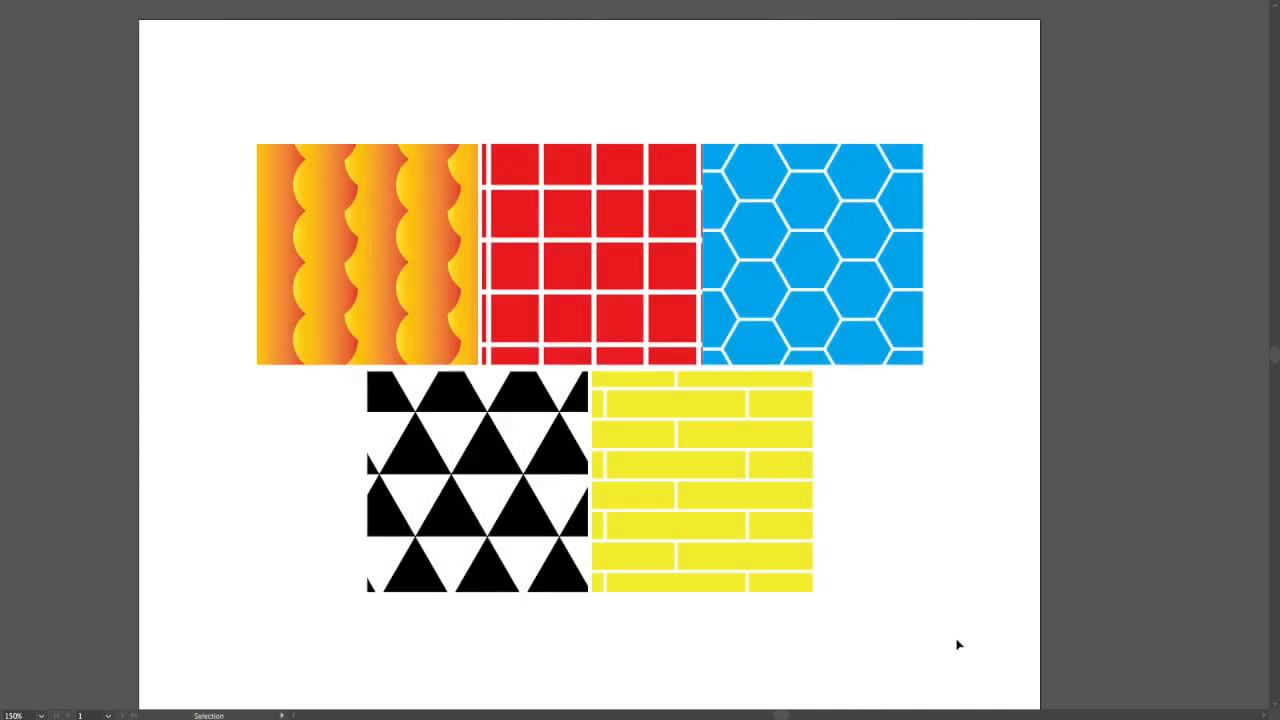